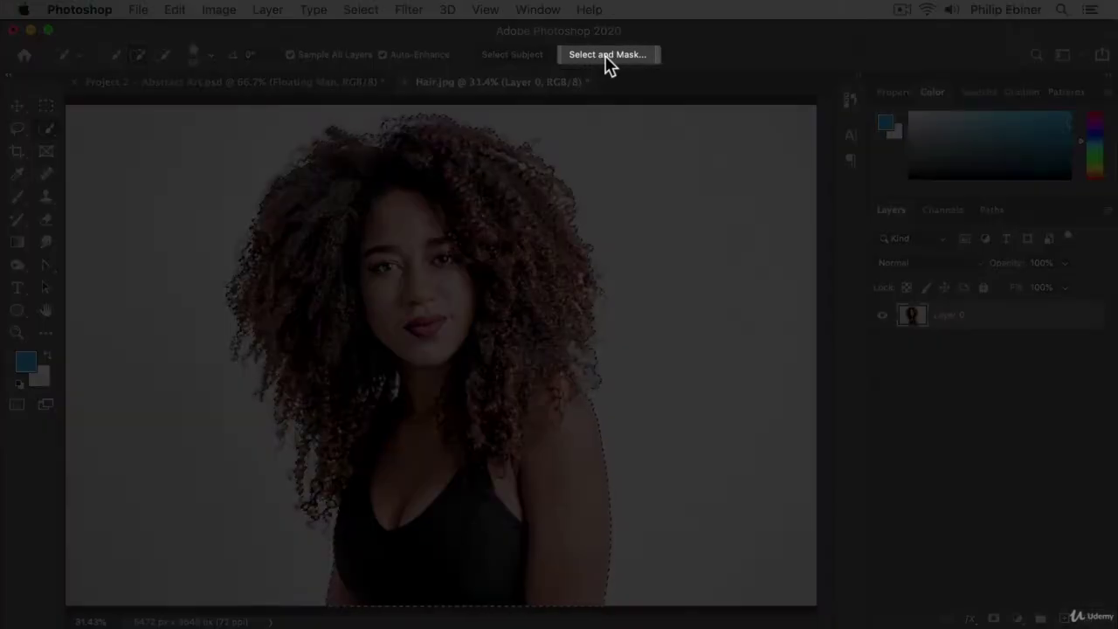
# Open the selection in Select and Mask and preview it in the On Black, On White, Black & White, On Layers, Onion Skin and Marching Ants views
pyautogui.click(605, 58)
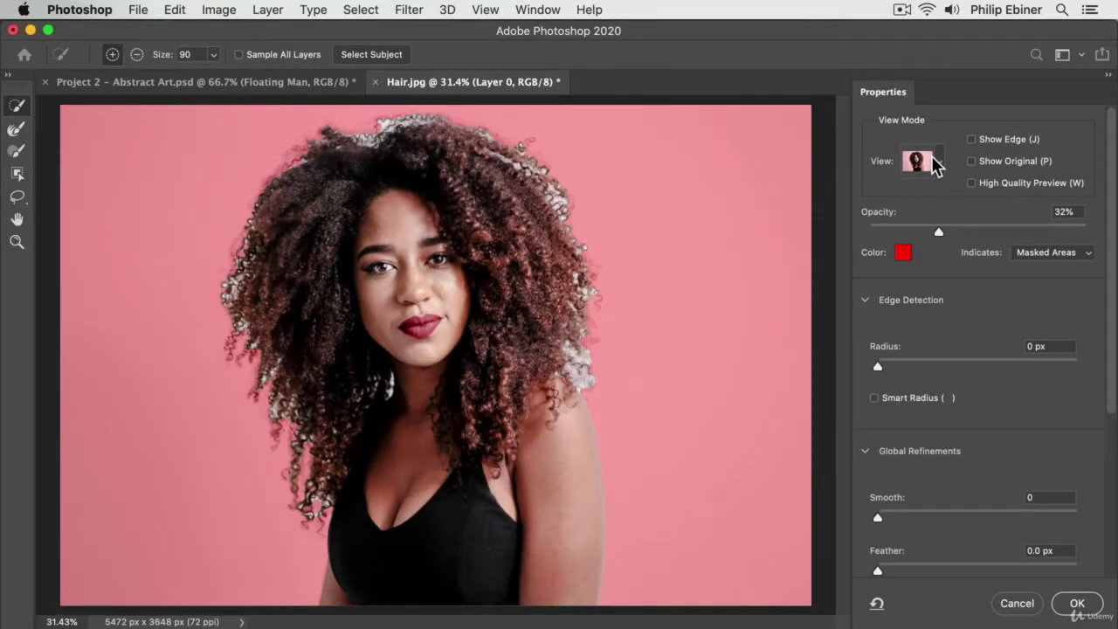
pyautogui.click(934, 165)
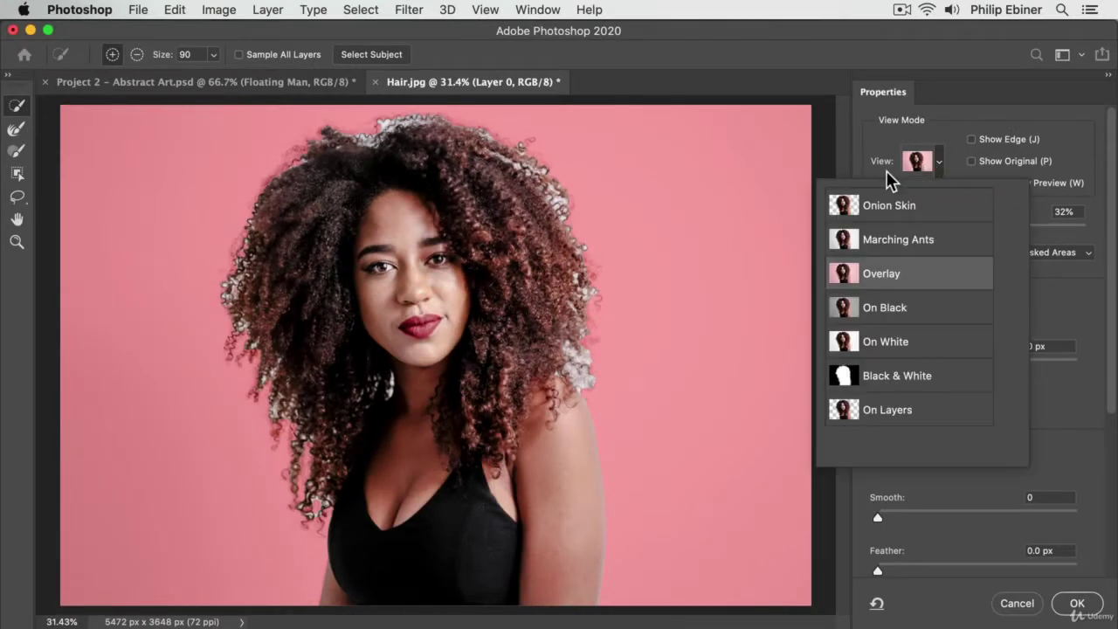
pyautogui.click(892, 313)
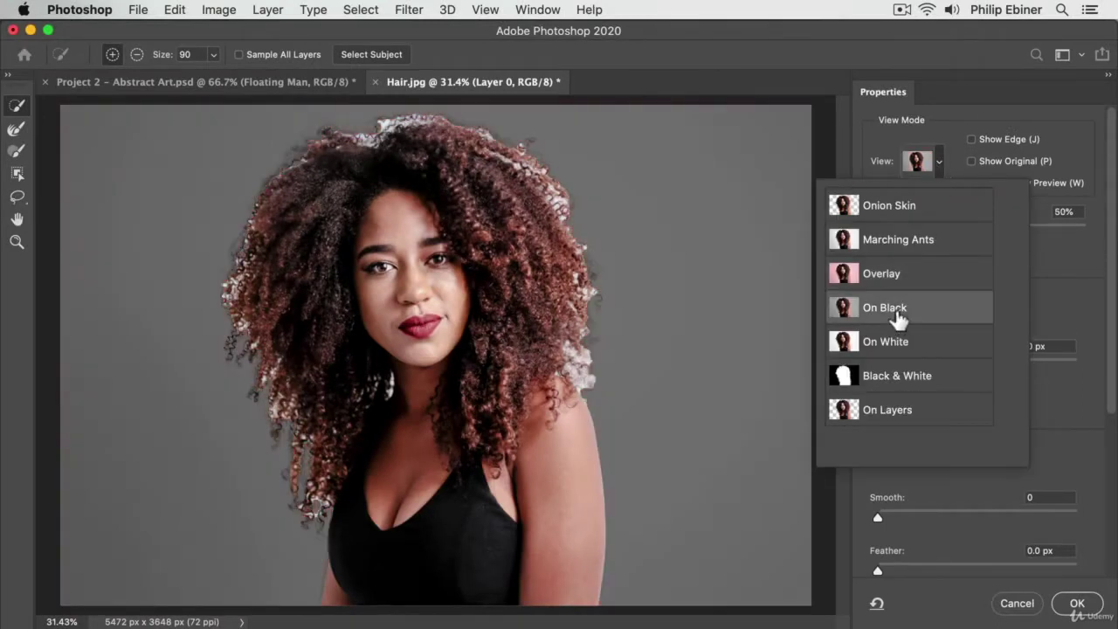
pyautogui.click(891, 345)
pyautogui.click(890, 377)
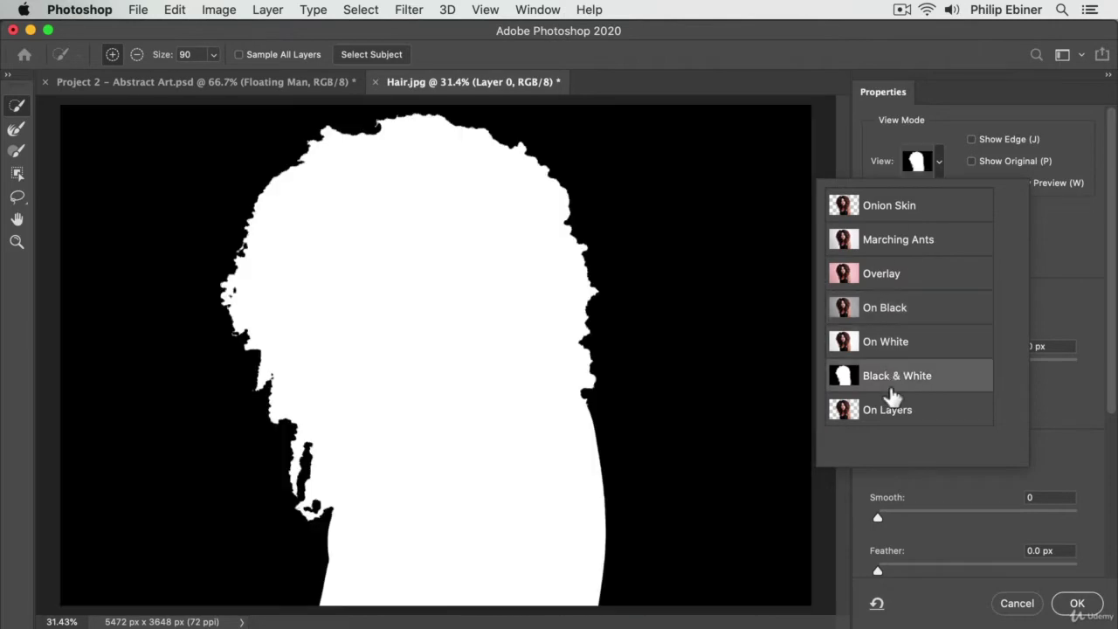
pyautogui.click(891, 409)
pyautogui.click(890, 239)
pyautogui.click(892, 214)
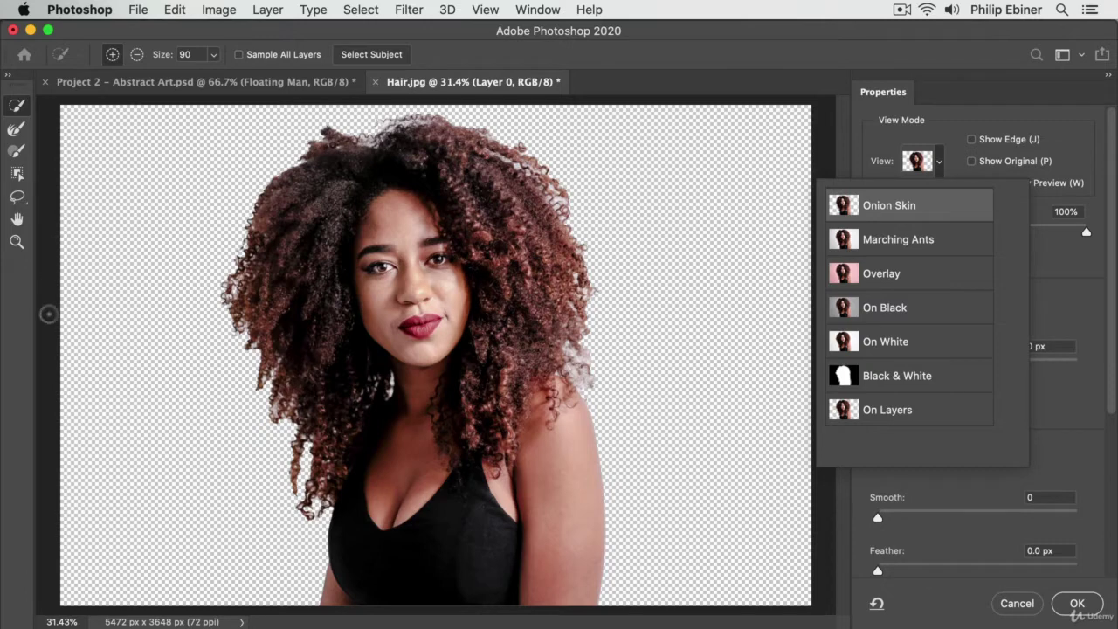
pyautogui.click(903, 239)
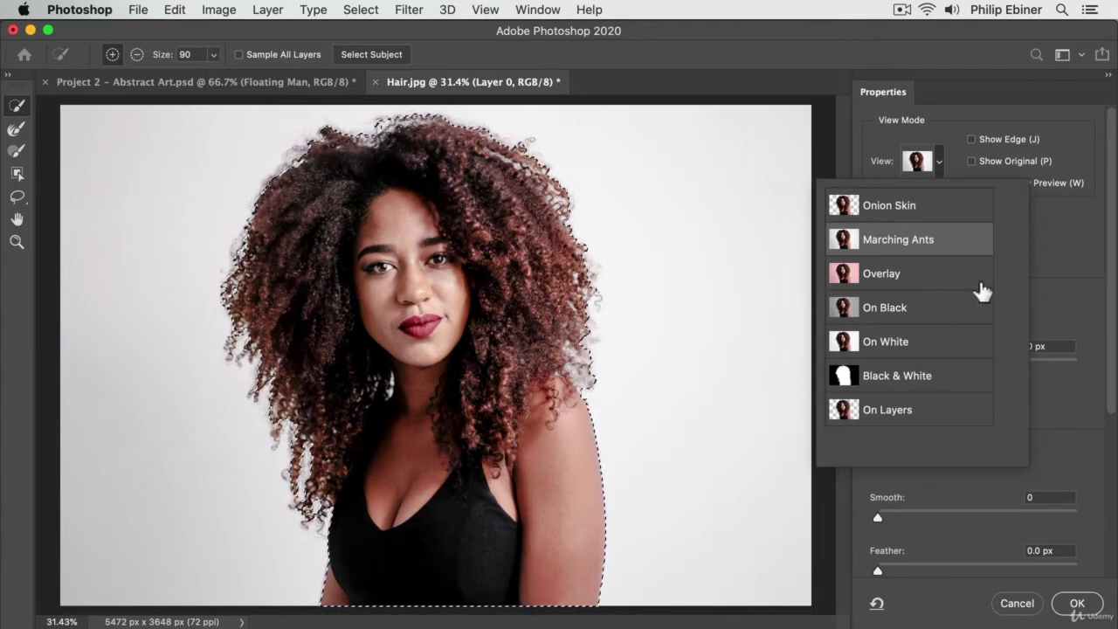
# Preview the selection in Overlay view and set the overlay's opacity to 57%
pyautogui.click(959, 292)
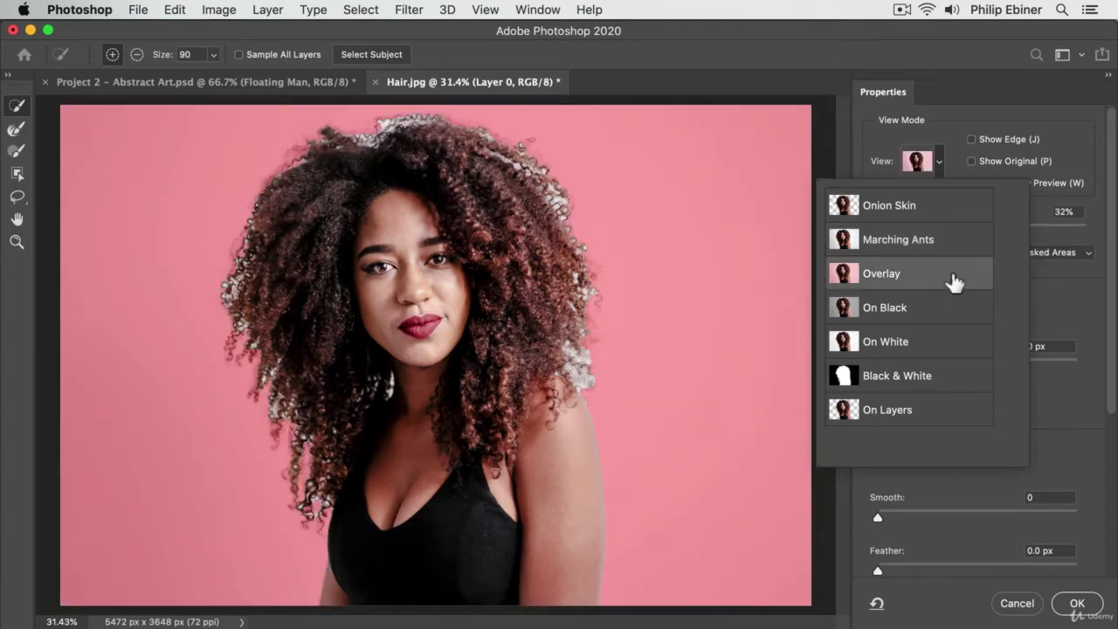
pyautogui.click(919, 122)
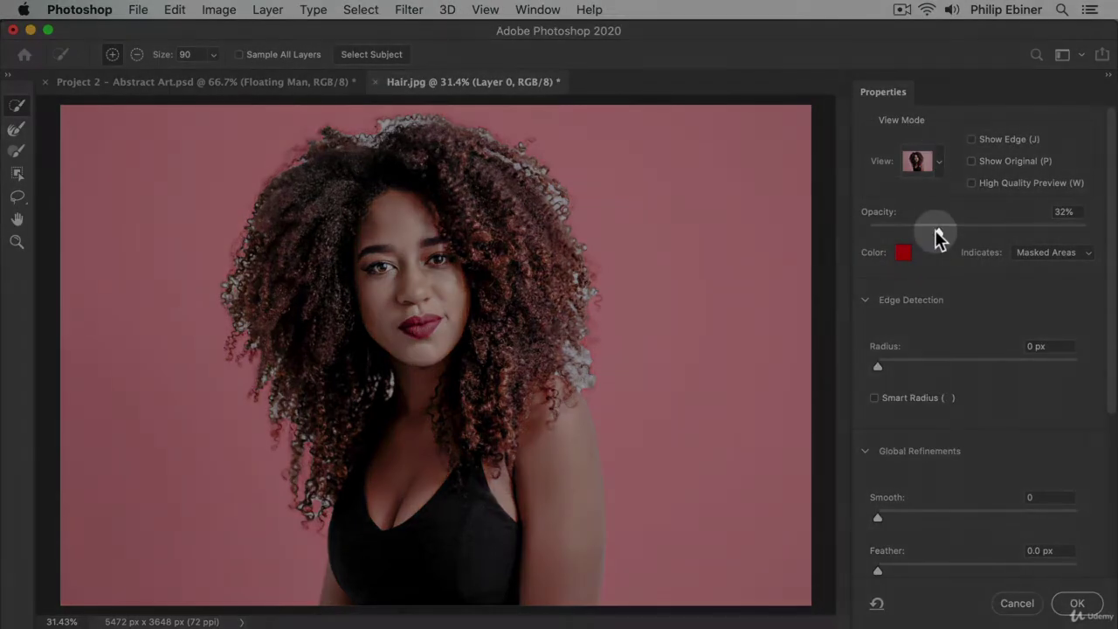
pyautogui.moveTo(939, 232); pyautogui.dragTo(995, 248)
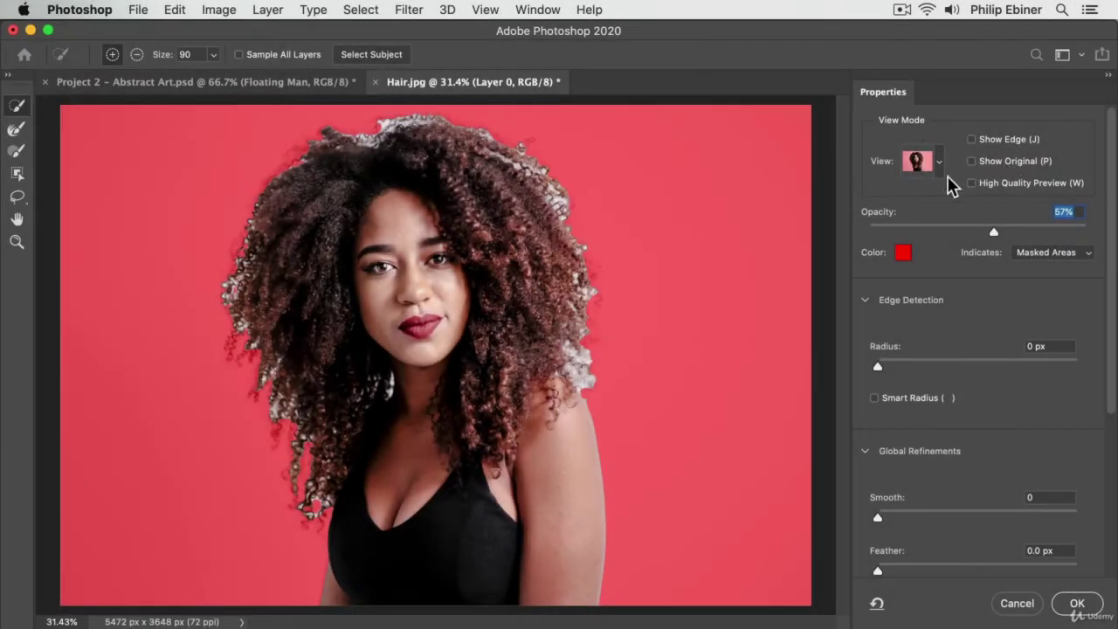
pyautogui.click(959, 164)
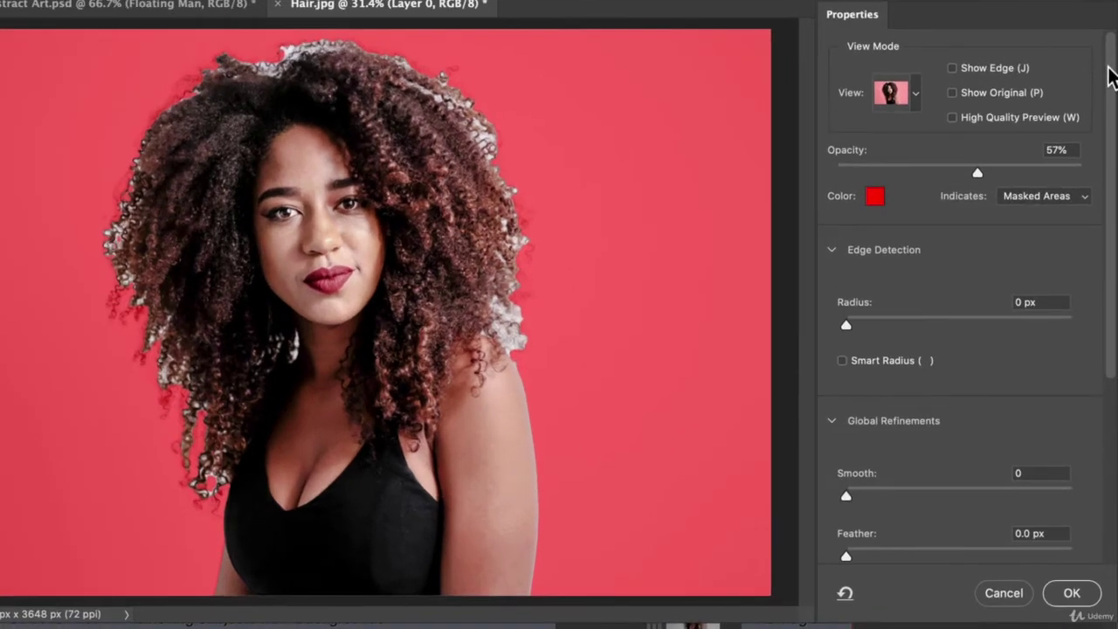
# Enable Smart Radius for edge detection and set the Radius to 3 px
pyautogui.moveTo(1110, 139); pyautogui.dragTo(1113, 202)
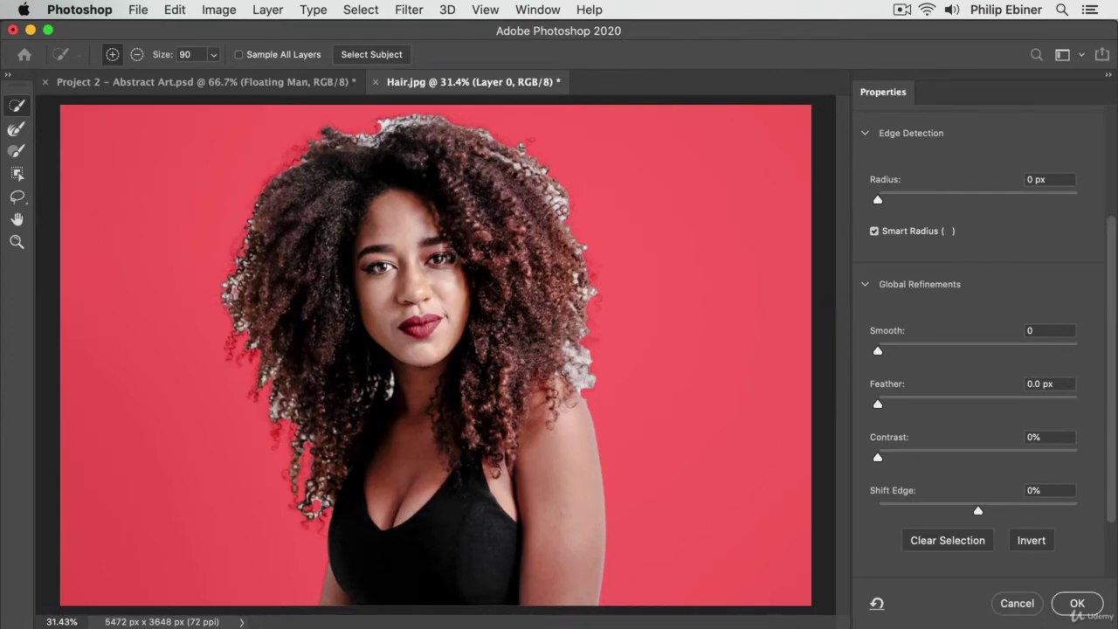
pyautogui.click(875, 232)
pyautogui.moveTo(883, 199); pyautogui.dragTo(898, 200)
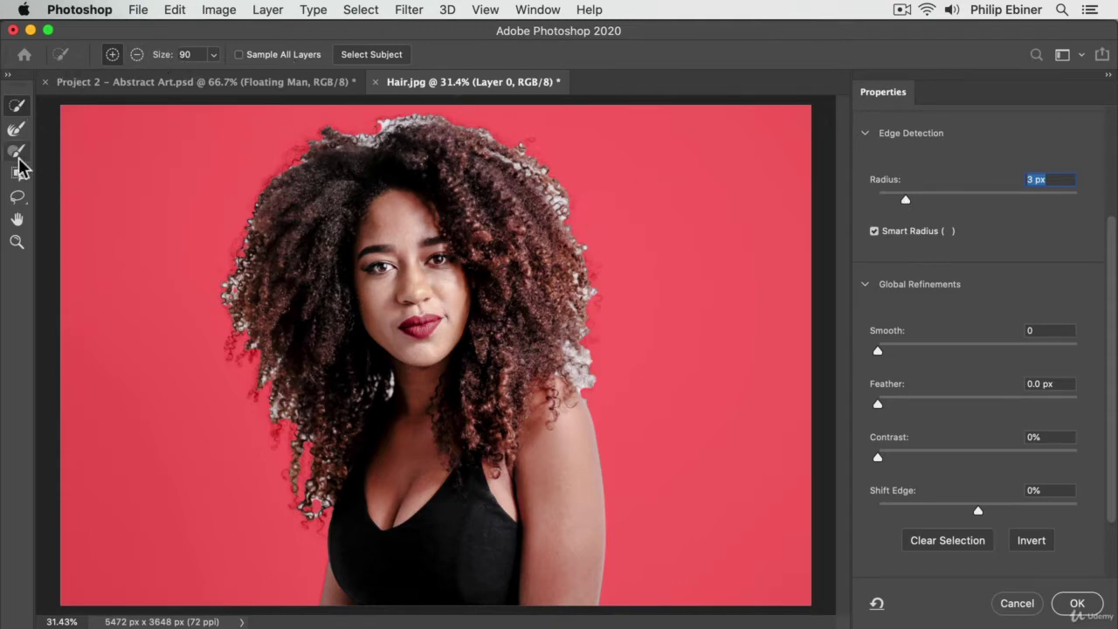
# Try an 18 px edge detection Radius along the curls beside the face in Marching Ants view, and return to Overlay with a 3 px Radius
pyautogui.click(17, 242)
pyautogui.click(550, 241)
pyautogui.click(555, 243)
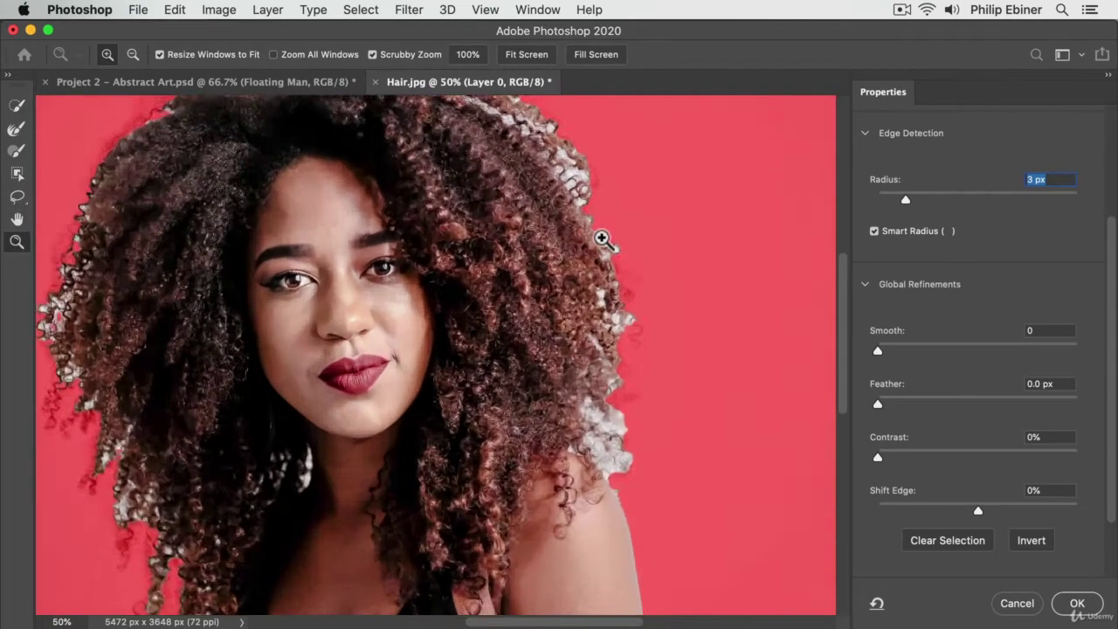
pyautogui.click(605, 240)
pyautogui.click(630, 237)
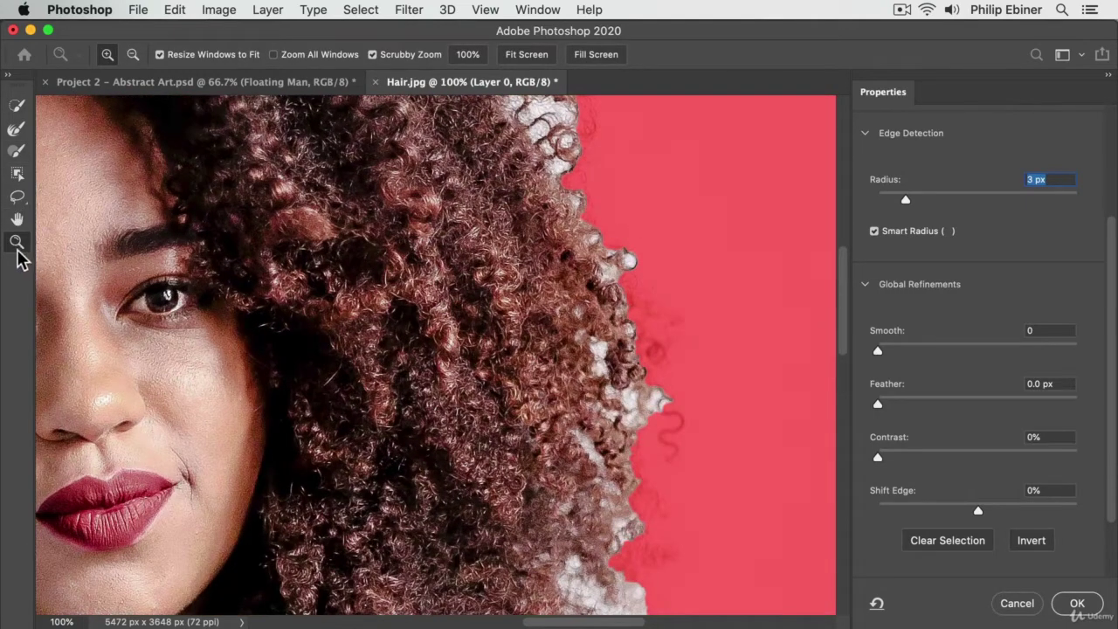
pyautogui.moveTo(909, 206); pyautogui.dragTo(969, 213)
pyautogui.press('m')
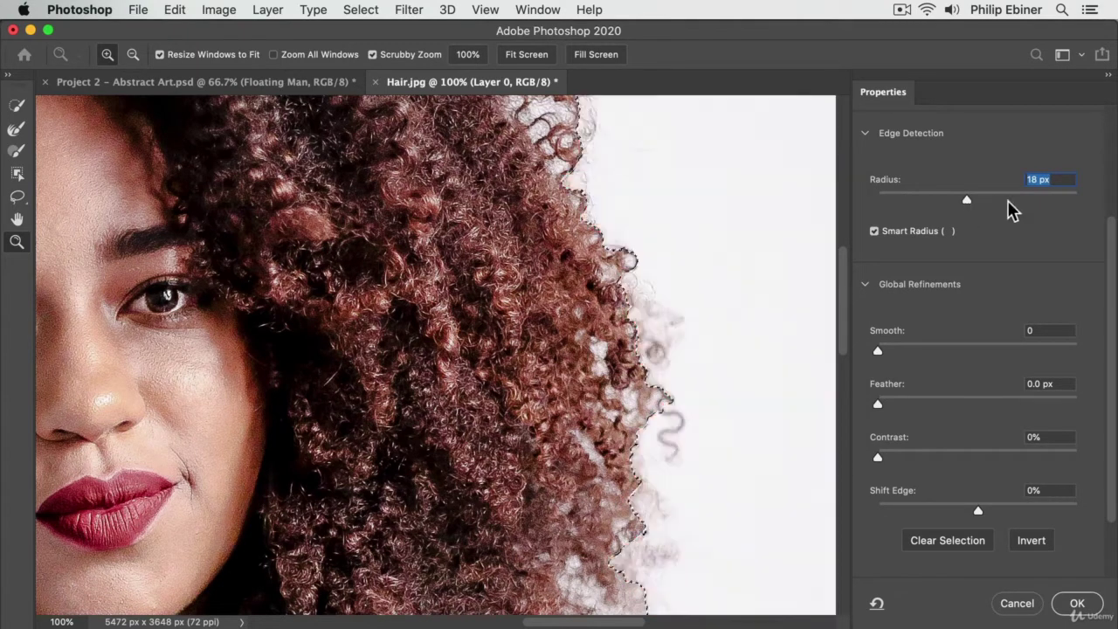
pyautogui.press('o')
pyautogui.moveTo(967, 206); pyautogui.dragTo(906, 207)
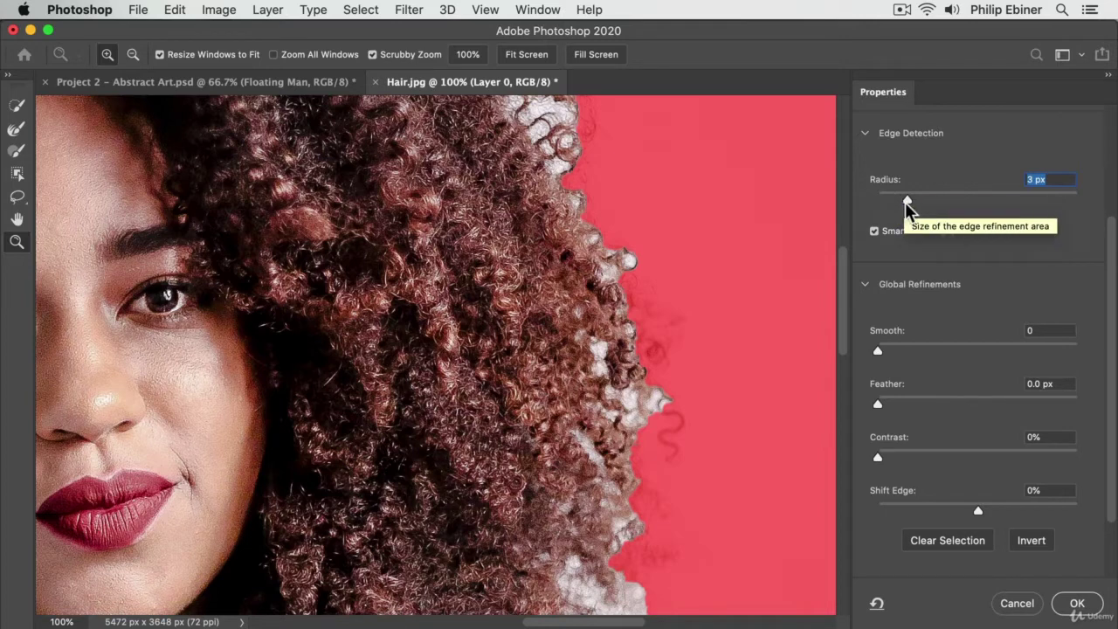
pyautogui.moveTo(922, 199)
pyautogui.mouseDown()
pyautogui.moveTo(934, 200)
pyautogui.moveTo(889, 200)
pyautogui.moveTo(913, 201)
pyautogui.mouseUp()
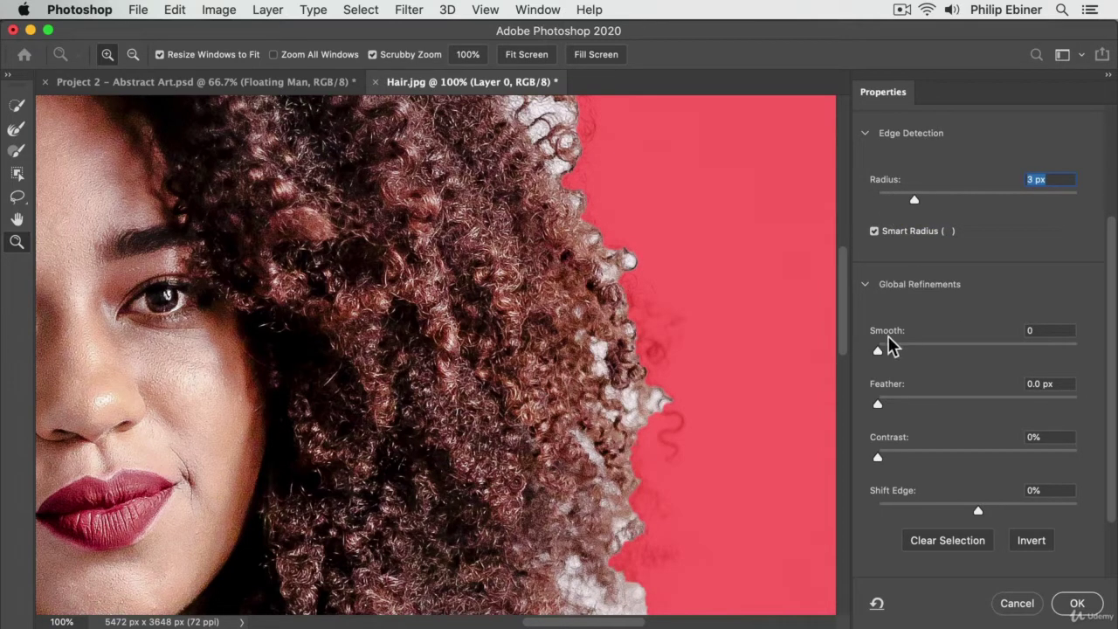
# Set the selection's Smooth value to 79 and switch the preview to the Black & White view
pyautogui.scroll(2, 926, 252)
pyautogui.scroll(-4, 939, 262)
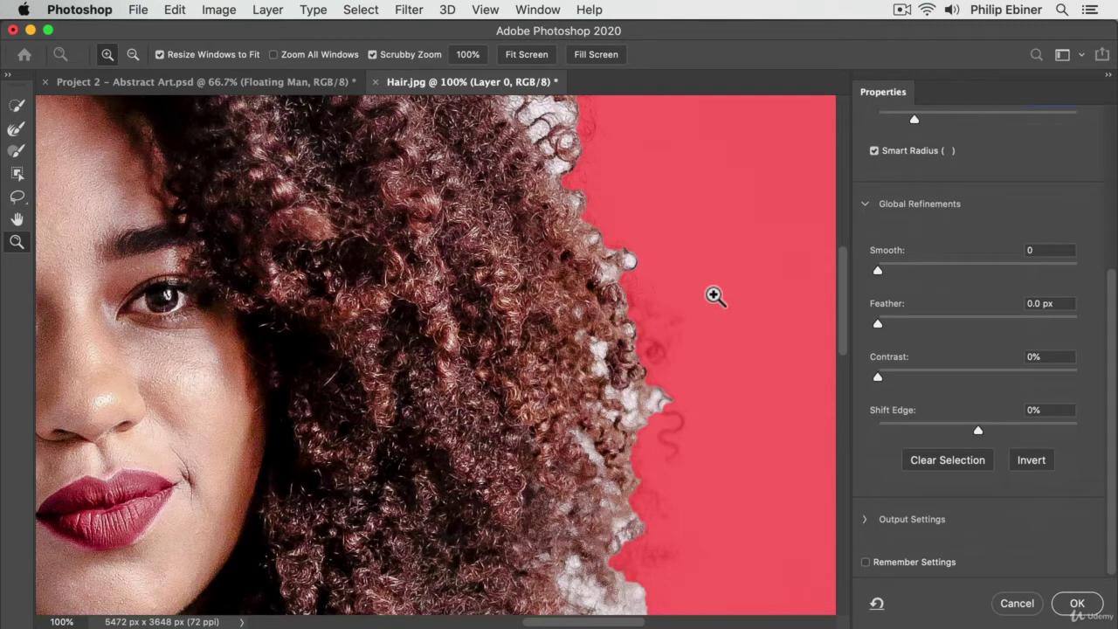
pyautogui.moveTo(877, 271); pyautogui.dragTo(1038, 278)
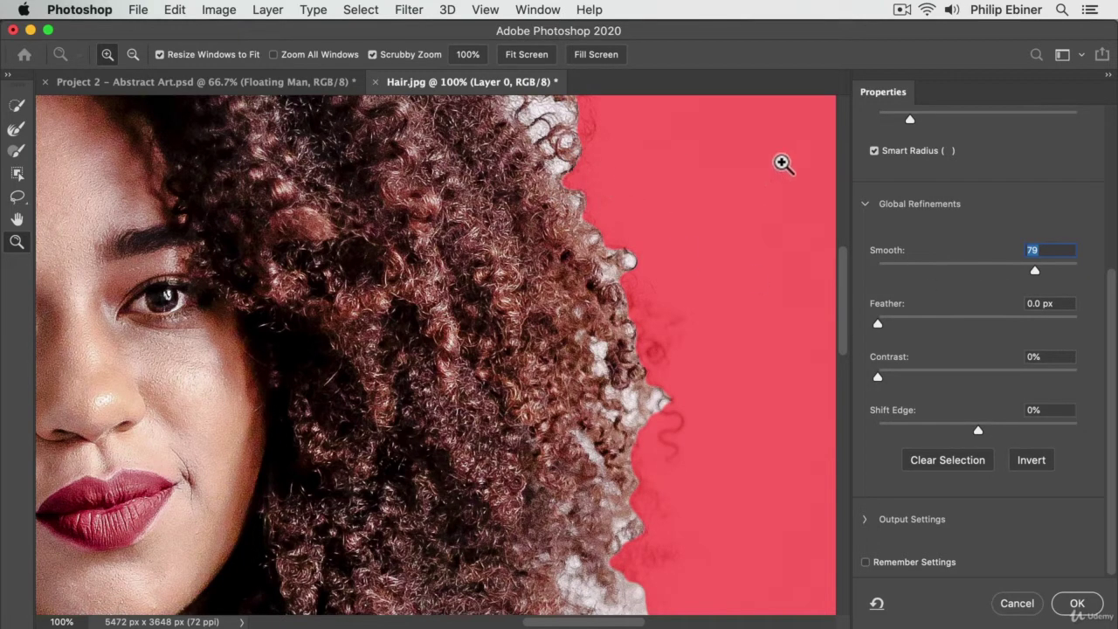
pyautogui.moveTo(1113, 295); pyautogui.dragTo(1111, 70)
pyautogui.click(917, 160)
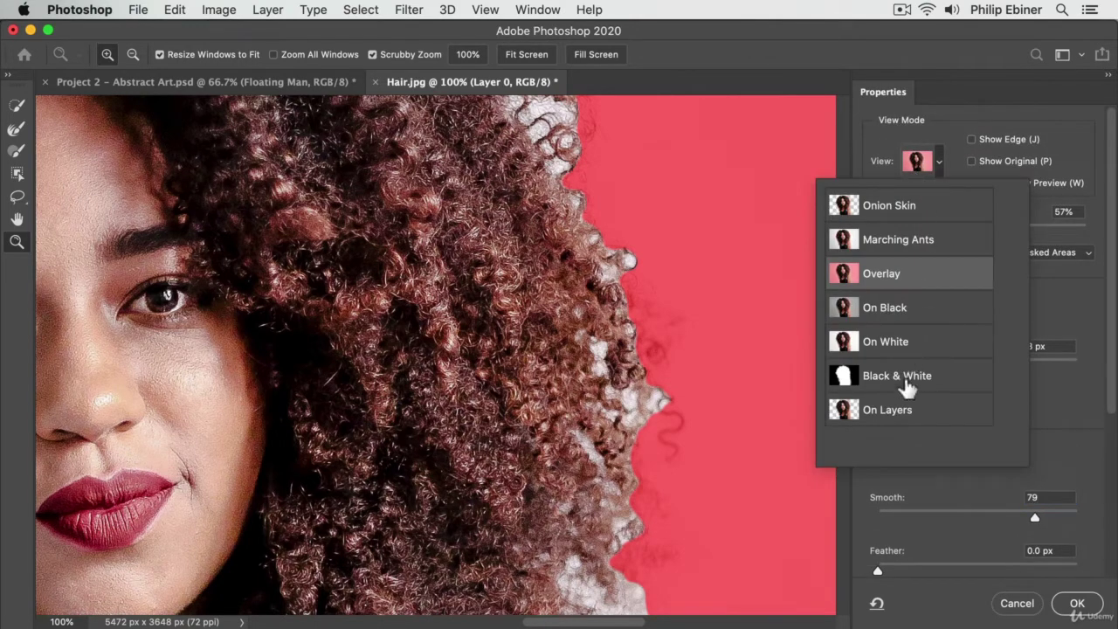
pyautogui.click(913, 378)
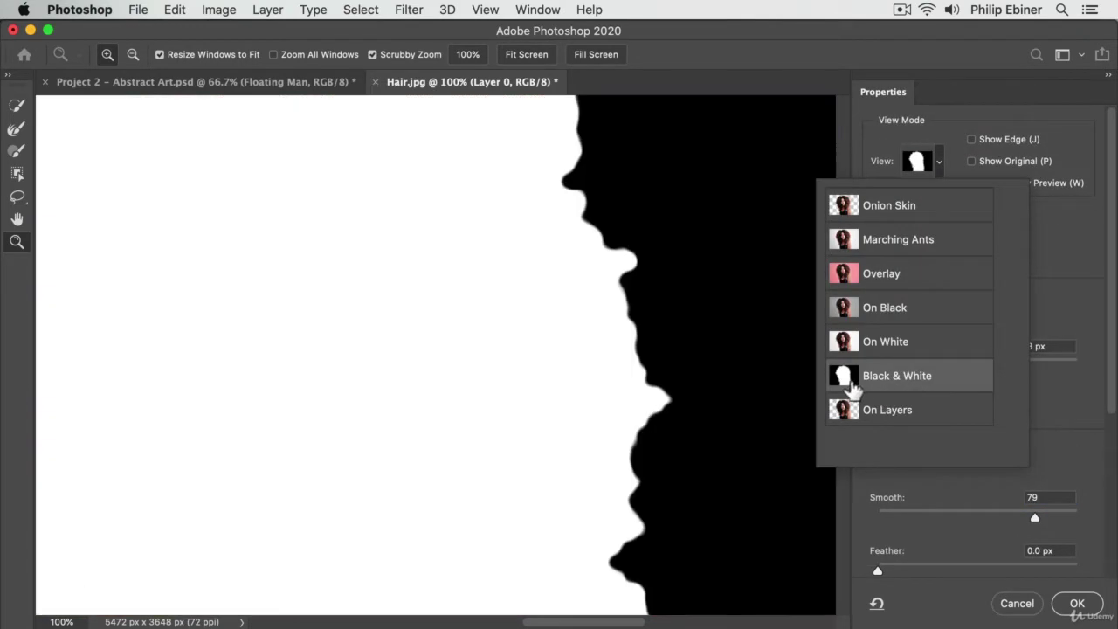
pyautogui.click(1110, 194)
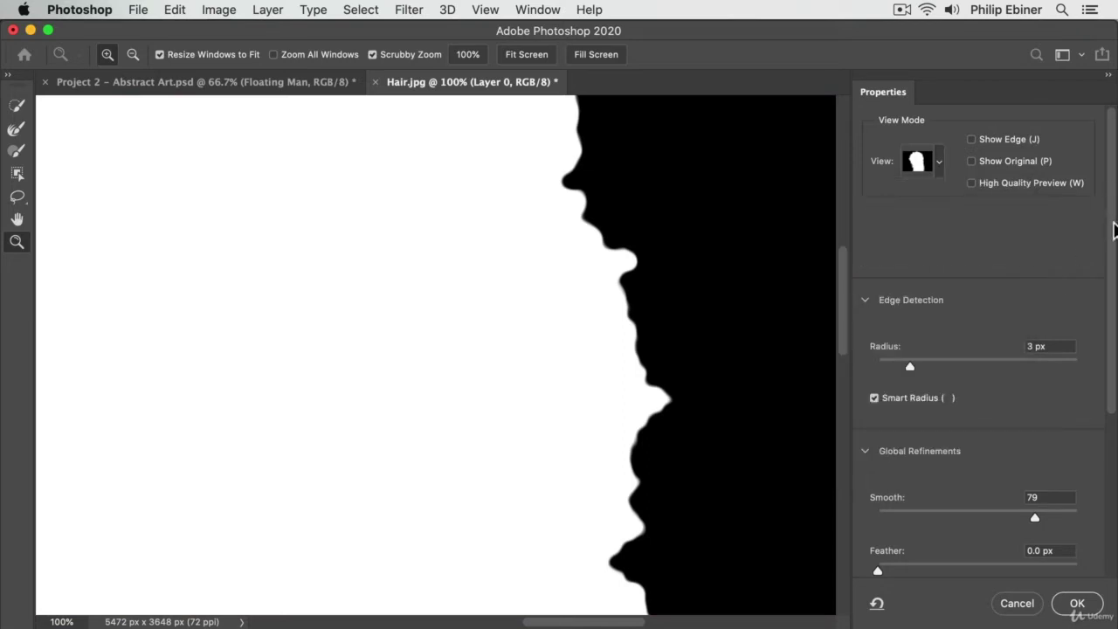
# Compare Smooth at 0 and 24, keep 24, and set the Feather to 5.0 px after trying 8.9 px
pyautogui.scroll(-5, 996, 356)
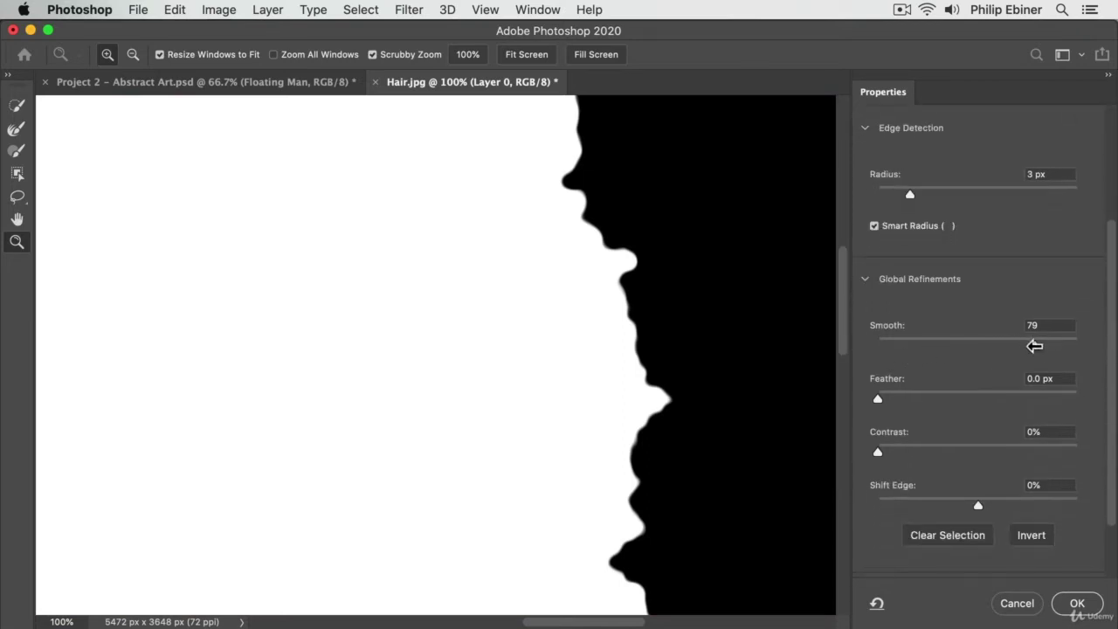
pyautogui.moveTo(1034, 346); pyautogui.dragTo(790, 354)
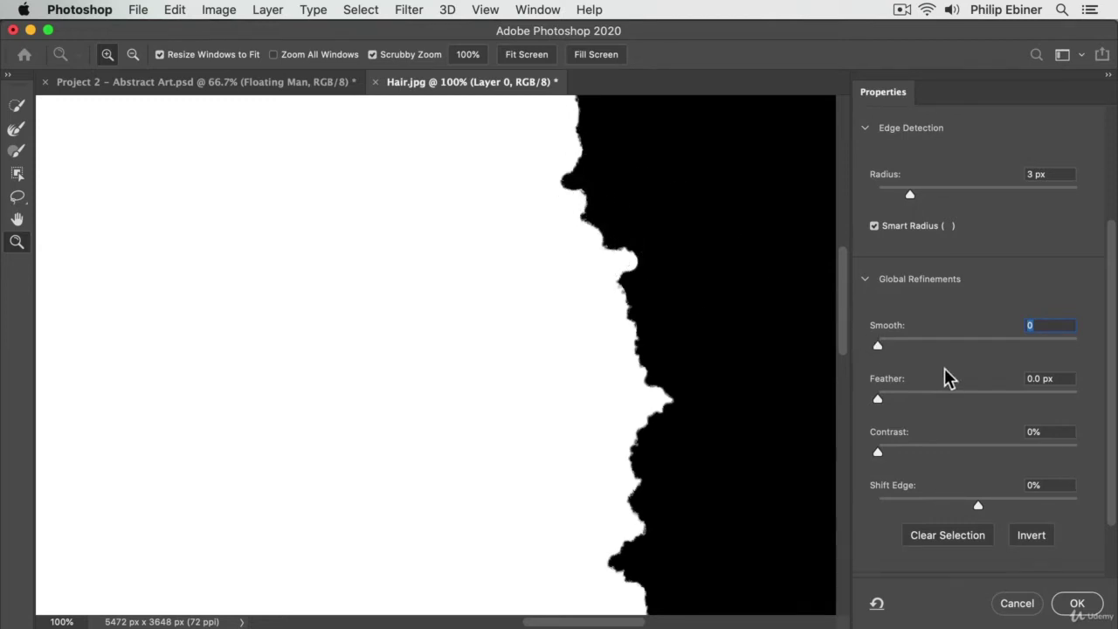
pyautogui.click(928, 345)
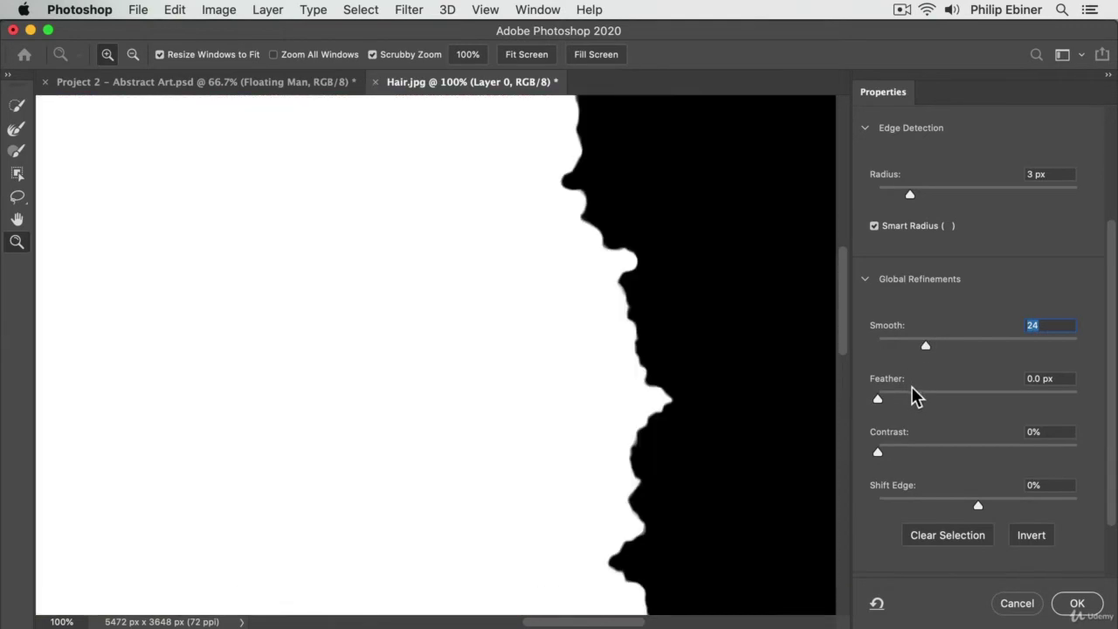
pyautogui.click(913, 397)
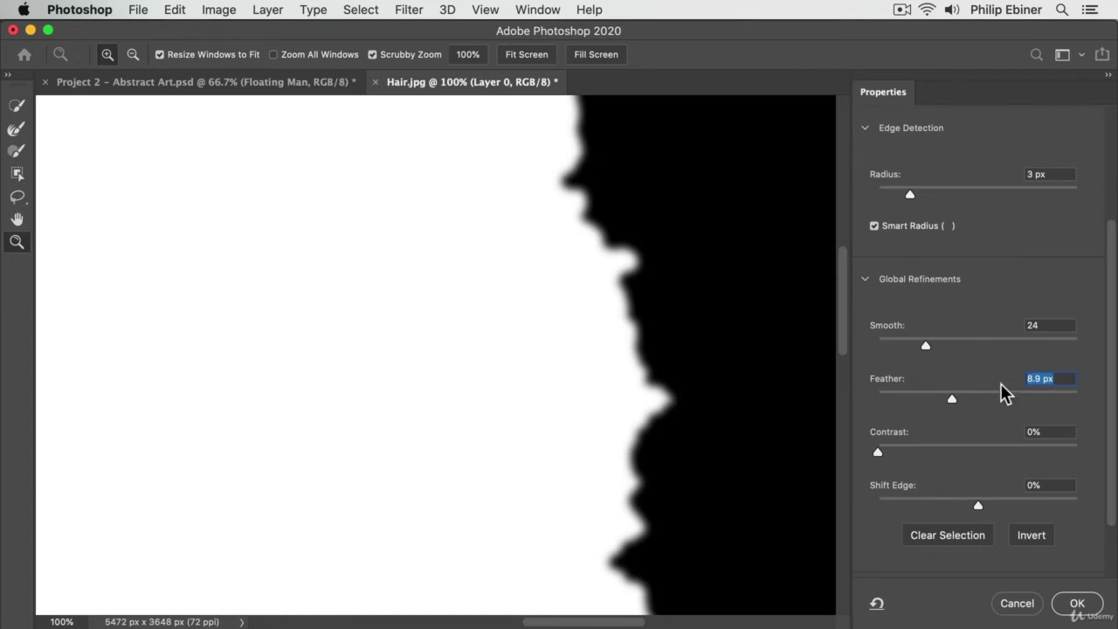
pyautogui.click(936, 396)
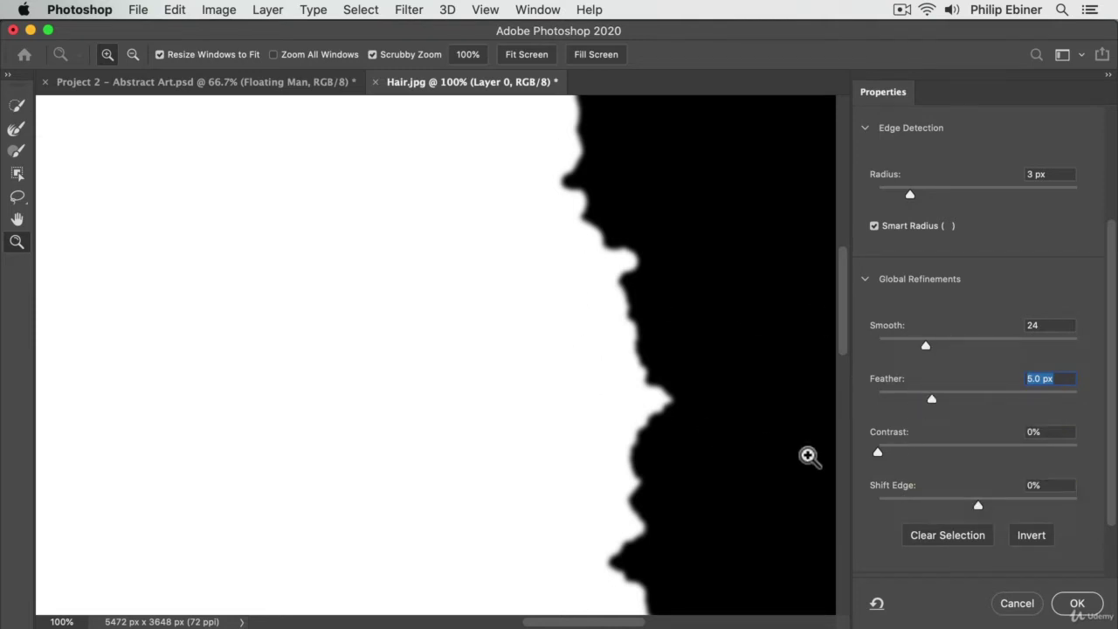
# Try edge Contrast values of 21%, 35% and 47% on the mask and reset the Contrast to 0%
pyautogui.click(918, 445)
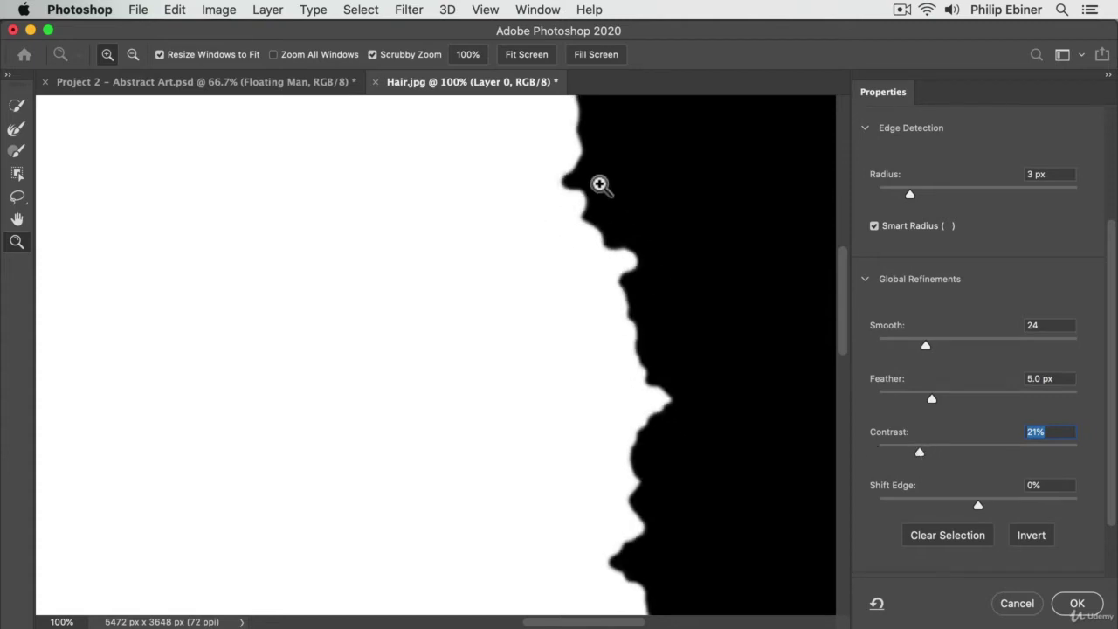
pyautogui.click(950, 447)
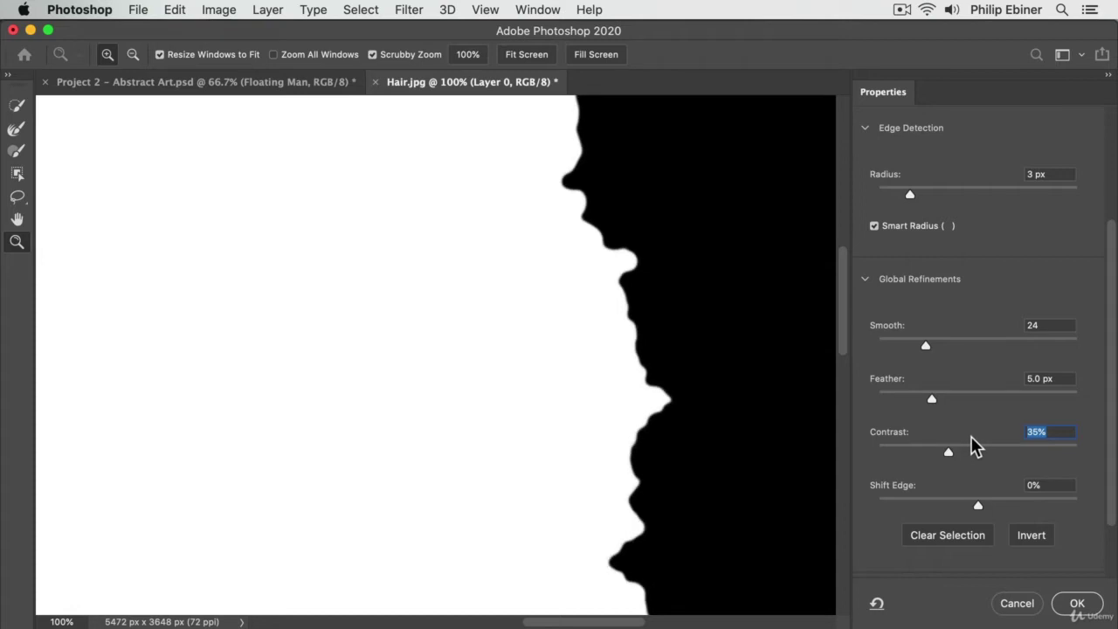
pyautogui.click(971, 451)
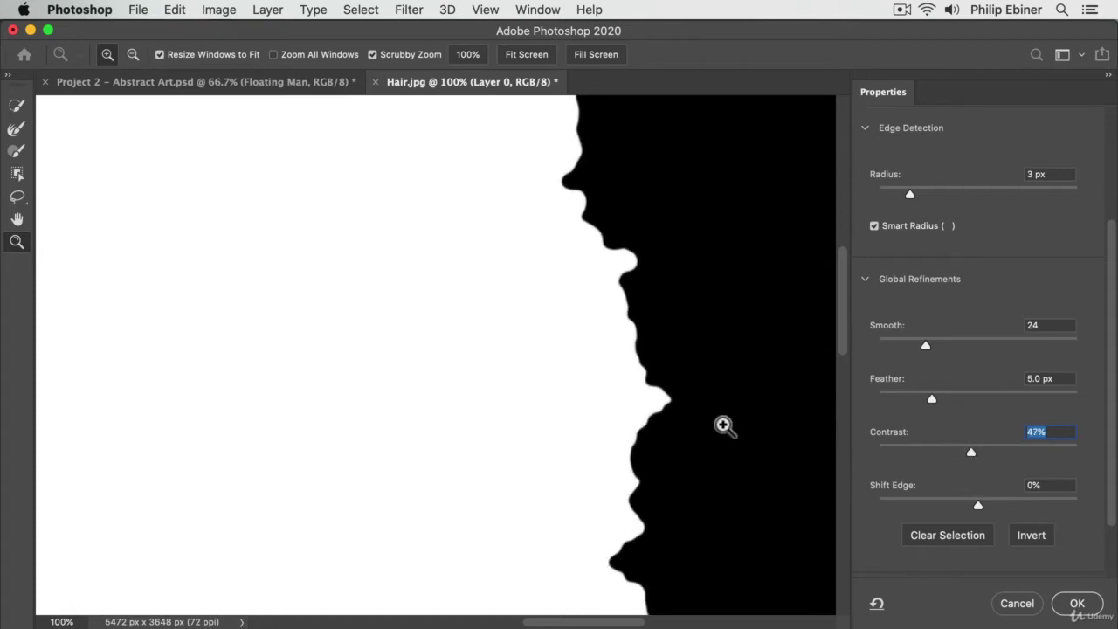
pyautogui.moveTo(974, 452); pyautogui.dragTo(875, 452)
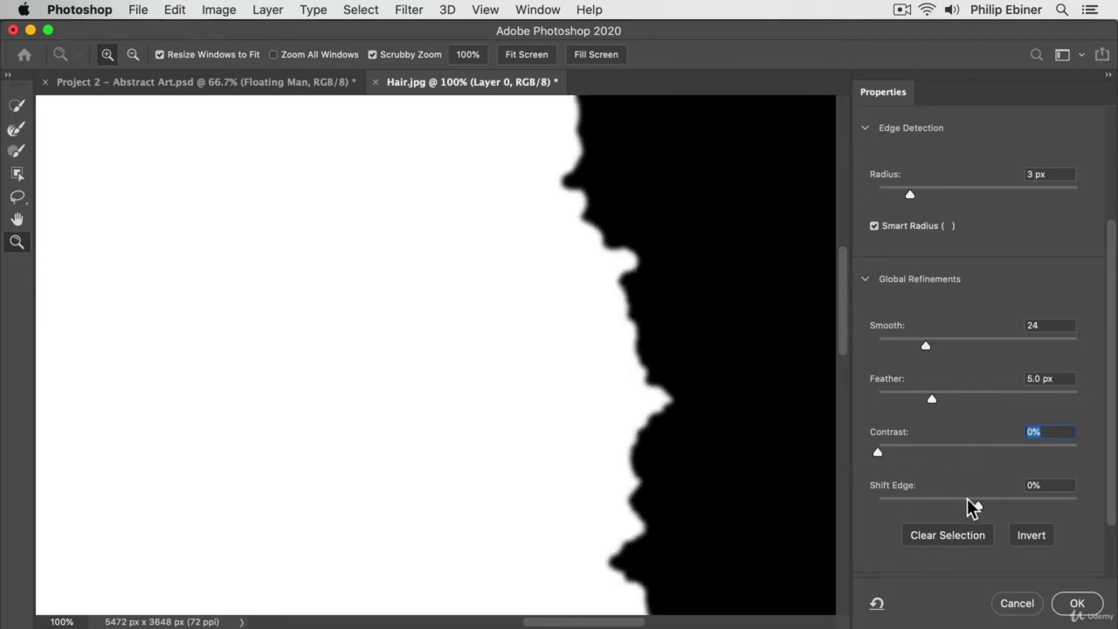
# Reset Feather to 0.0 px and Smooth to 0, and test Shift Edge at +83%, ending at -92%
pyautogui.moveTo(975, 504); pyautogui.dragTo(953, 507)
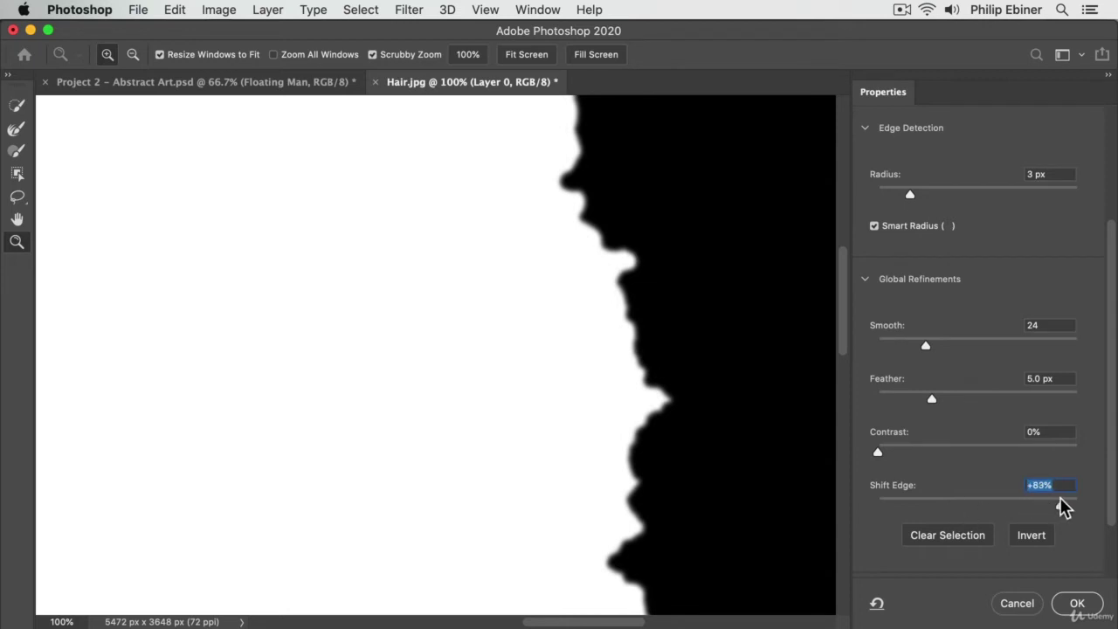
pyautogui.moveTo(932, 399); pyautogui.dragTo(877, 399)
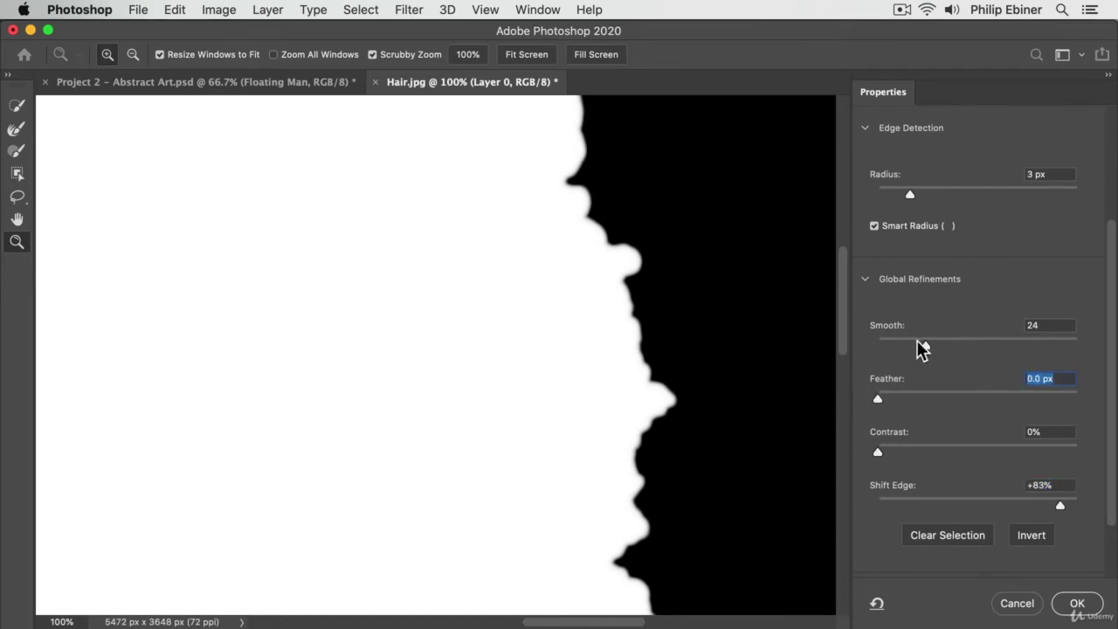
pyautogui.moveTo(921, 348); pyautogui.dragTo(830, 349)
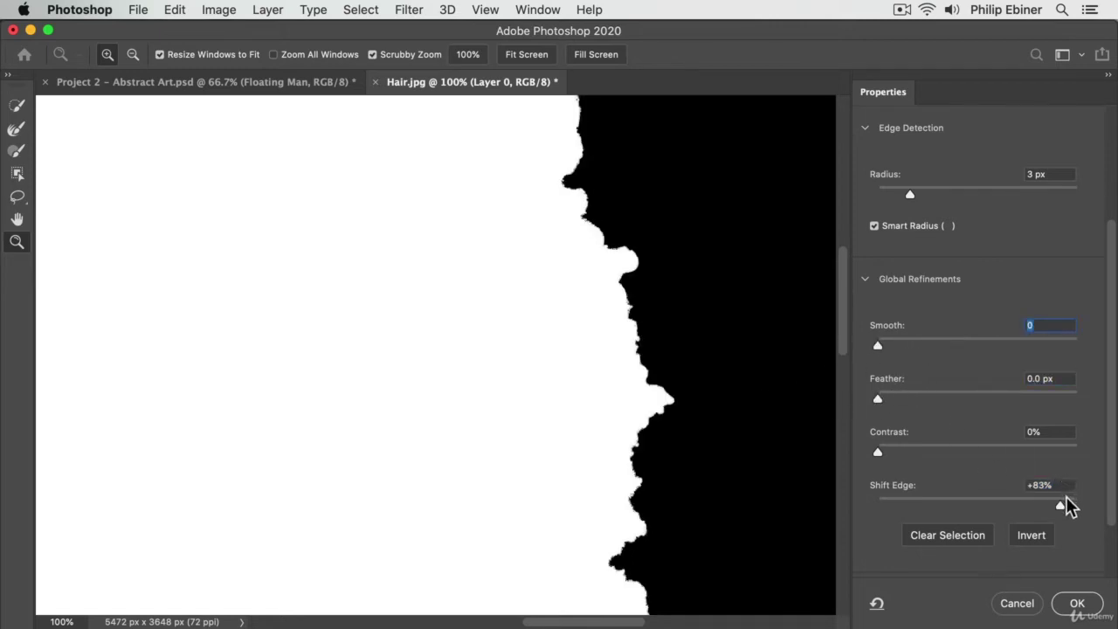
pyautogui.moveTo(1066, 499); pyautogui.dragTo(1083, 506)
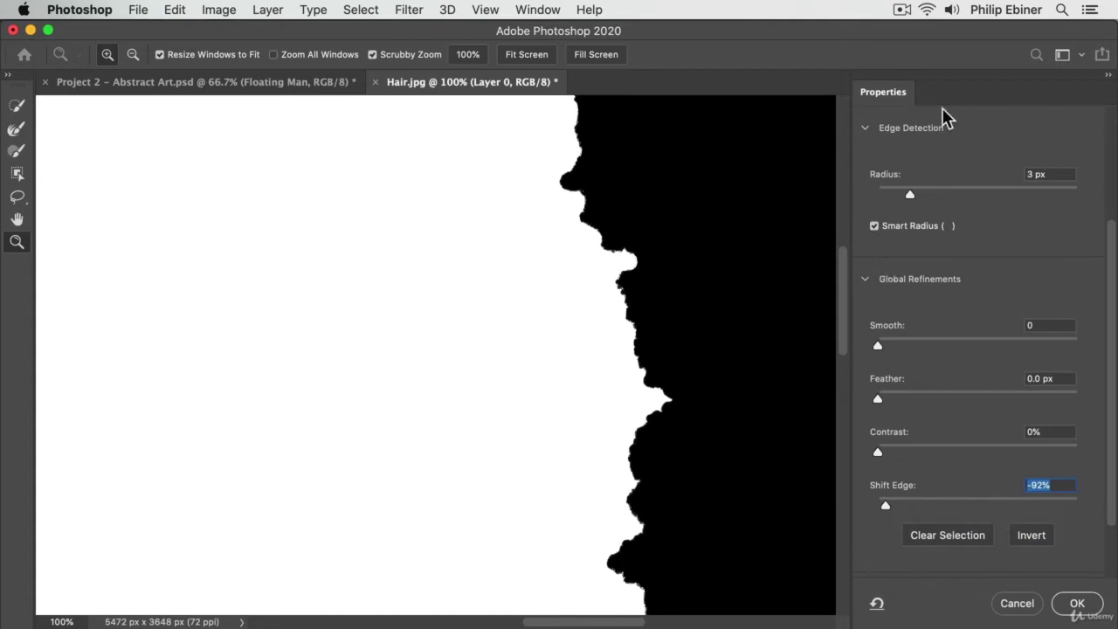
# Switch the mask preview from Black & White to the Overlay view
pyautogui.scroll(5, 1113, 244)
pyautogui.click(932, 164)
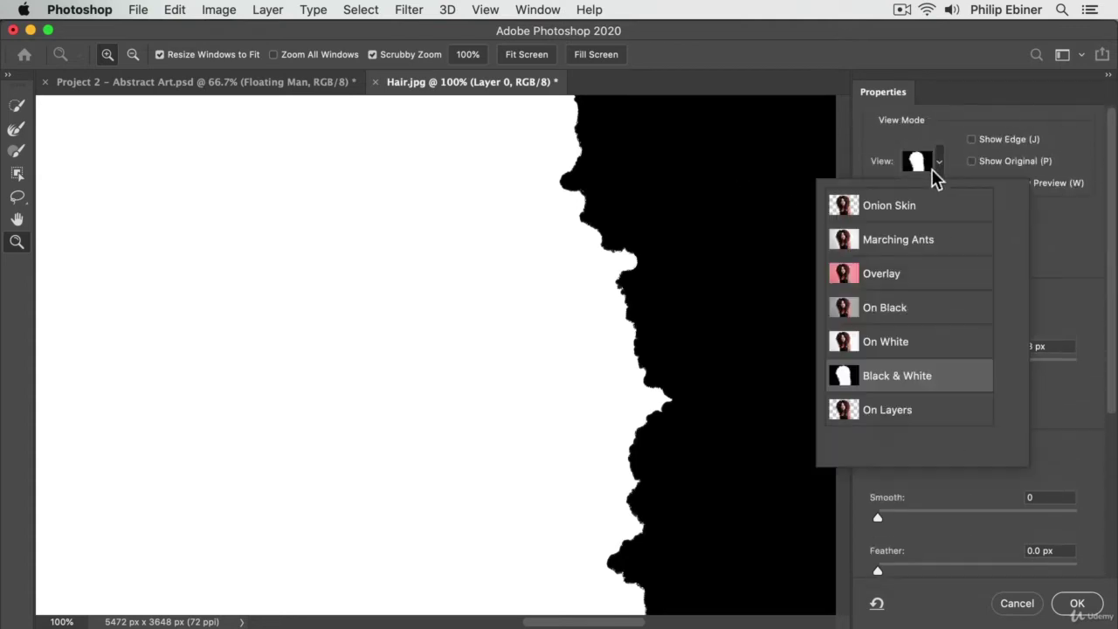
pyautogui.click(906, 274)
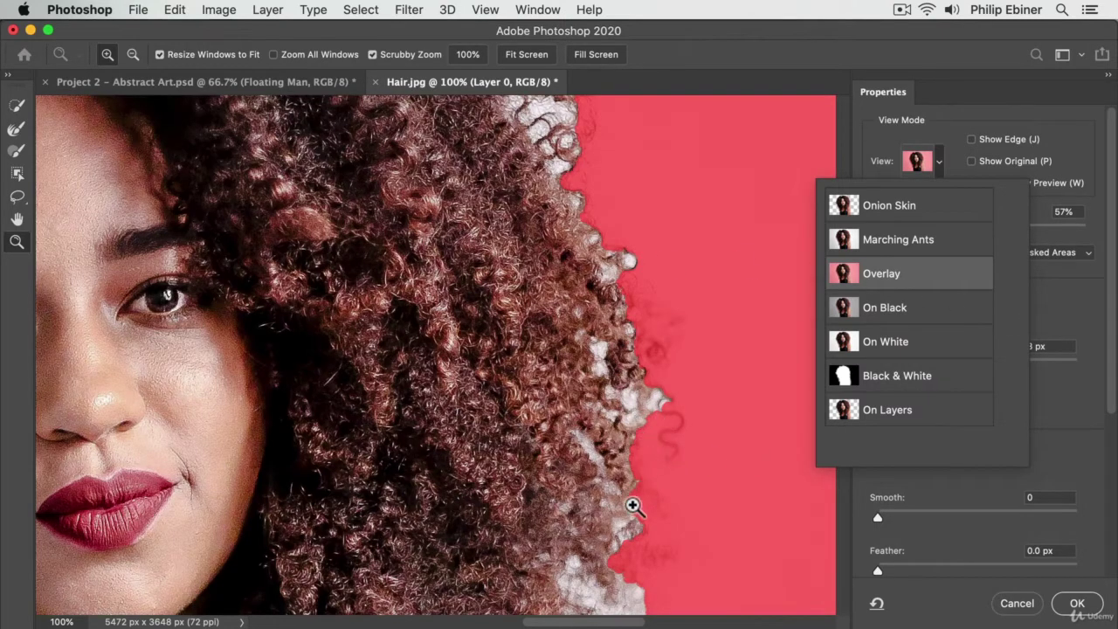
pyautogui.click(974, 545)
# Reset Shift Edge to 0% and the edge detection Radius to 0 px with Smart Radius off
pyautogui.moveTo(1113, 390); pyautogui.dragTo(1114, 568)
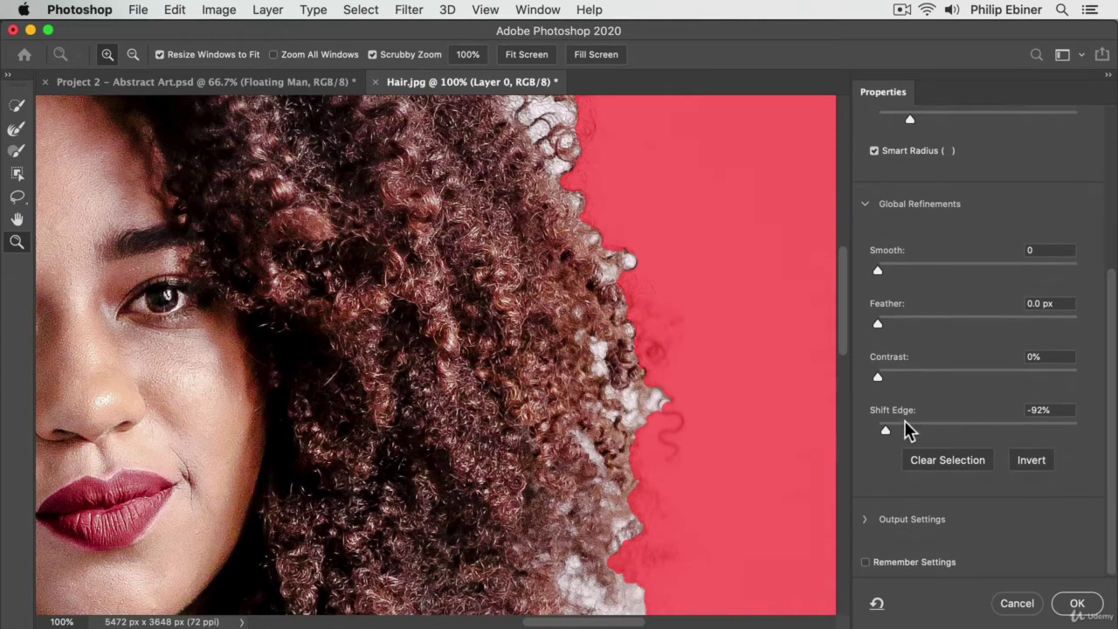
pyautogui.press('super+a')
pyautogui.write('0')
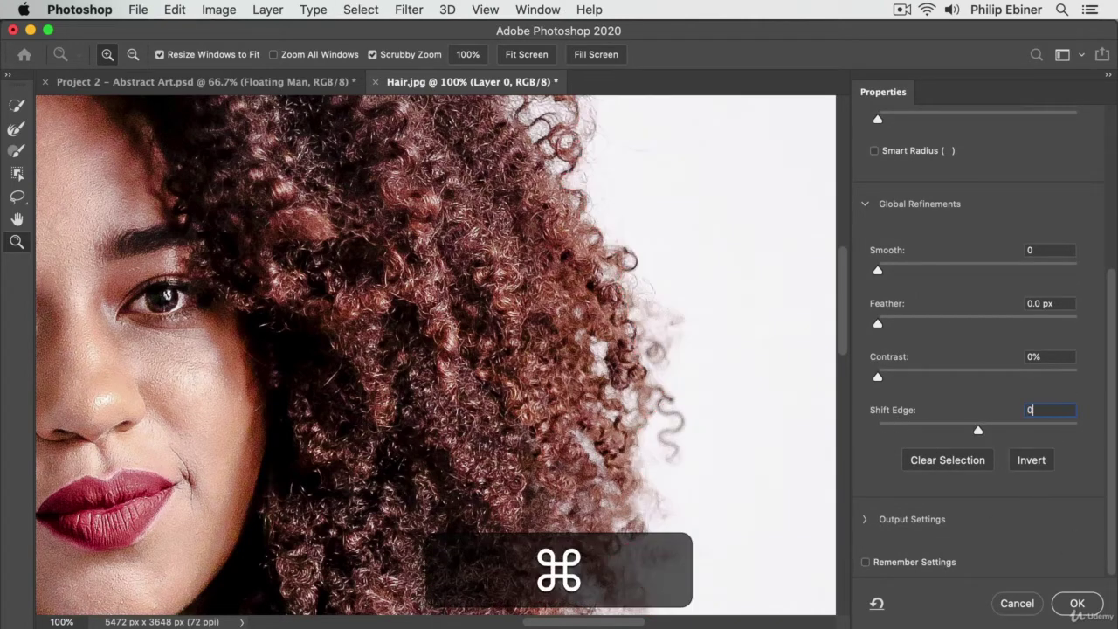
pyautogui.press('Tab')
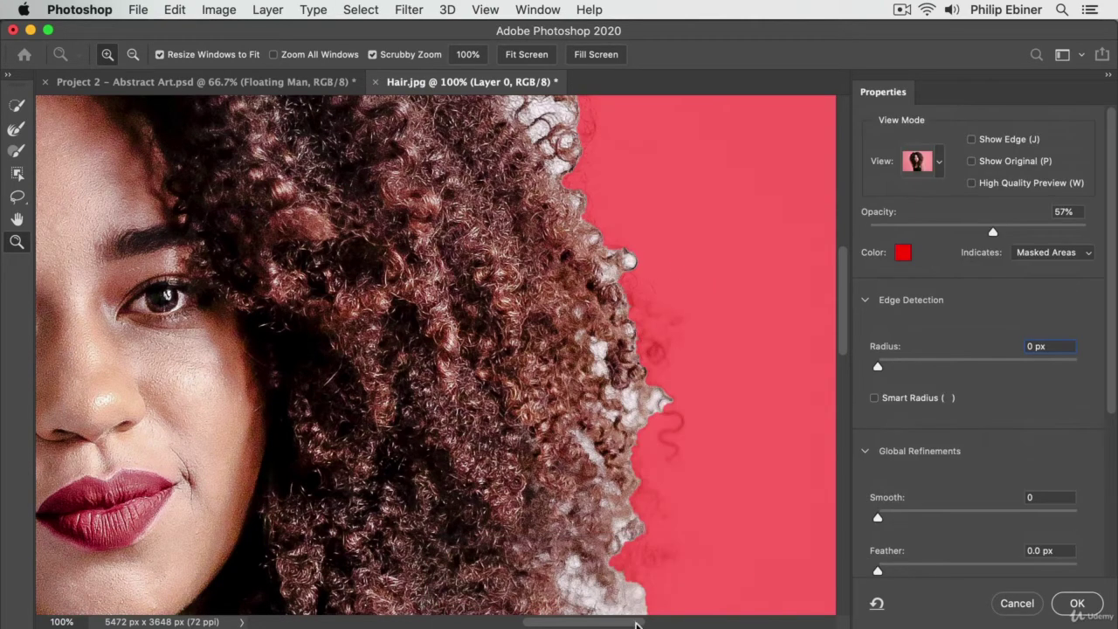
# Use the Quick Selection tool with a resized brush to subtract background gaps between the curls beside the woman's face on the image's left side
pyautogui.moveTo(635, 624); pyautogui.dragTo(529, 622)
pyautogui.click(19, 104)
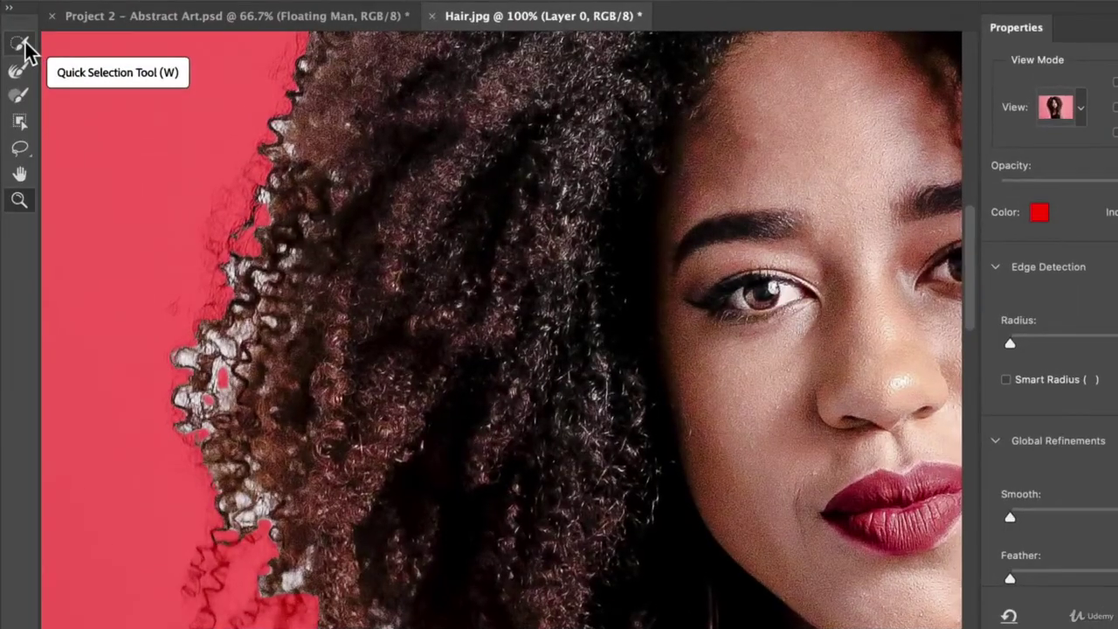
pyautogui.click(25, 46)
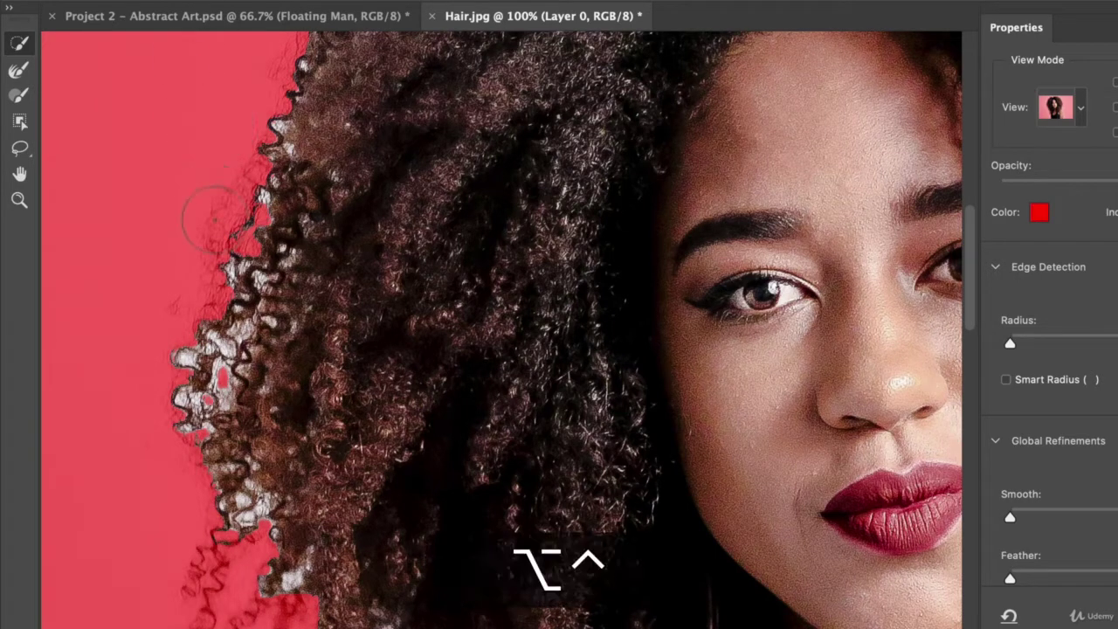
pyautogui.moveTo(209, 211)
pyautogui.mouseDown()
pyautogui.moveTo(189, 224)
pyautogui.moveTo(199, 219)
pyautogui.mouseUp()
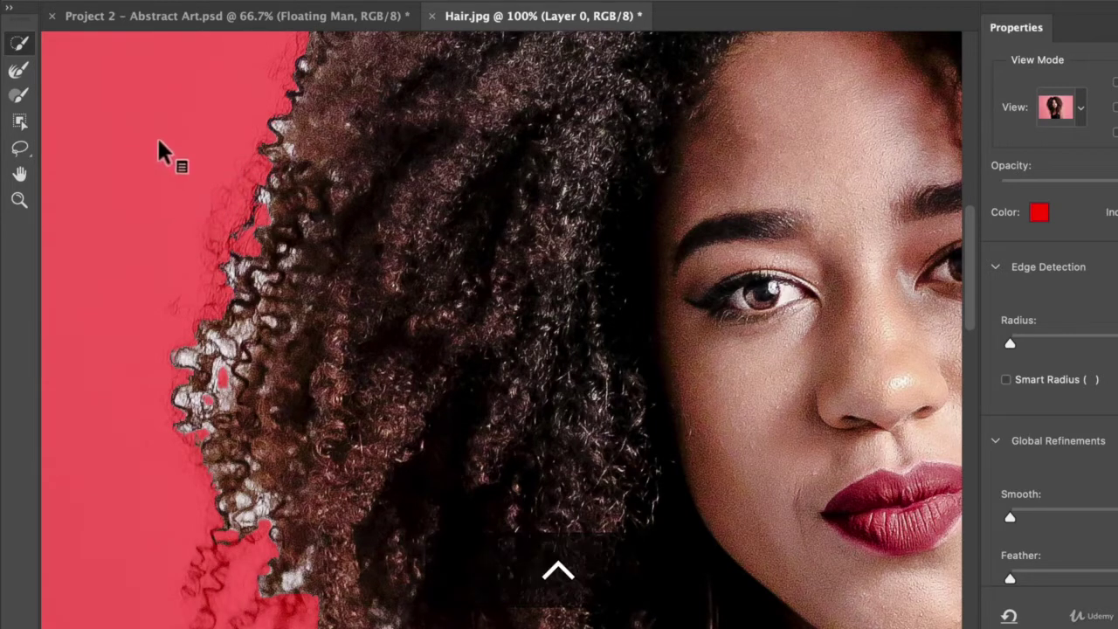
pyautogui.moveTo(158, 146)
pyautogui.mouseDown()
pyautogui.moveTo(147, 155)
pyautogui.moveTo(229, 169)
pyautogui.moveTo(216, 170)
pyautogui.moveTo(212, 73)
pyautogui.moveTo(215, 137)
pyautogui.moveTo(238, 140)
pyautogui.moveTo(228, 132)
pyautogui.mouseUp()
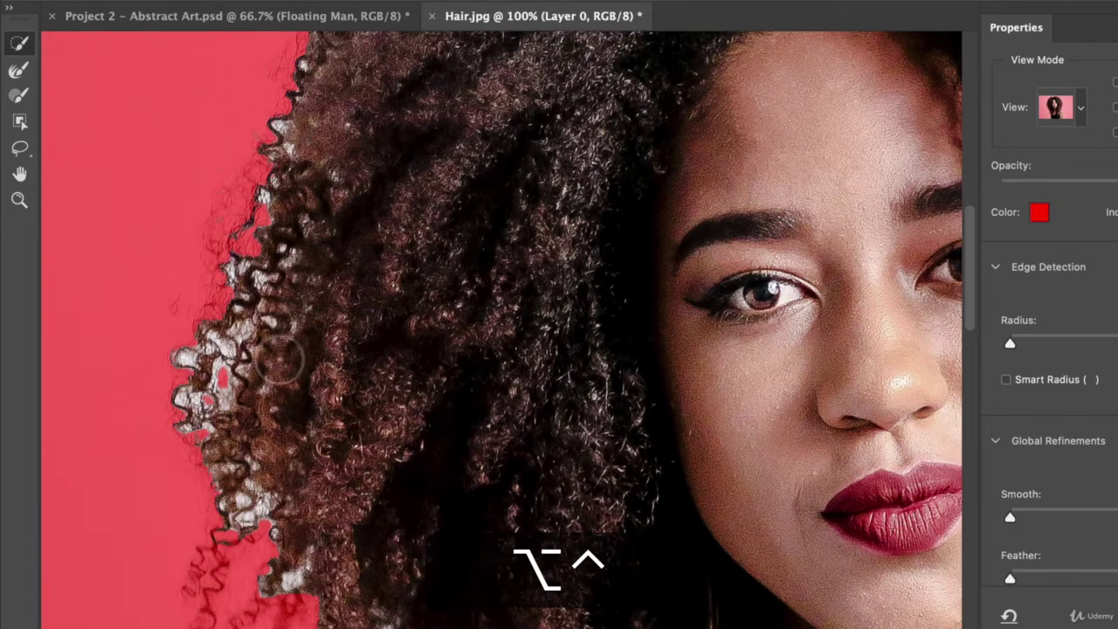
pyautogui.click(255, 227)
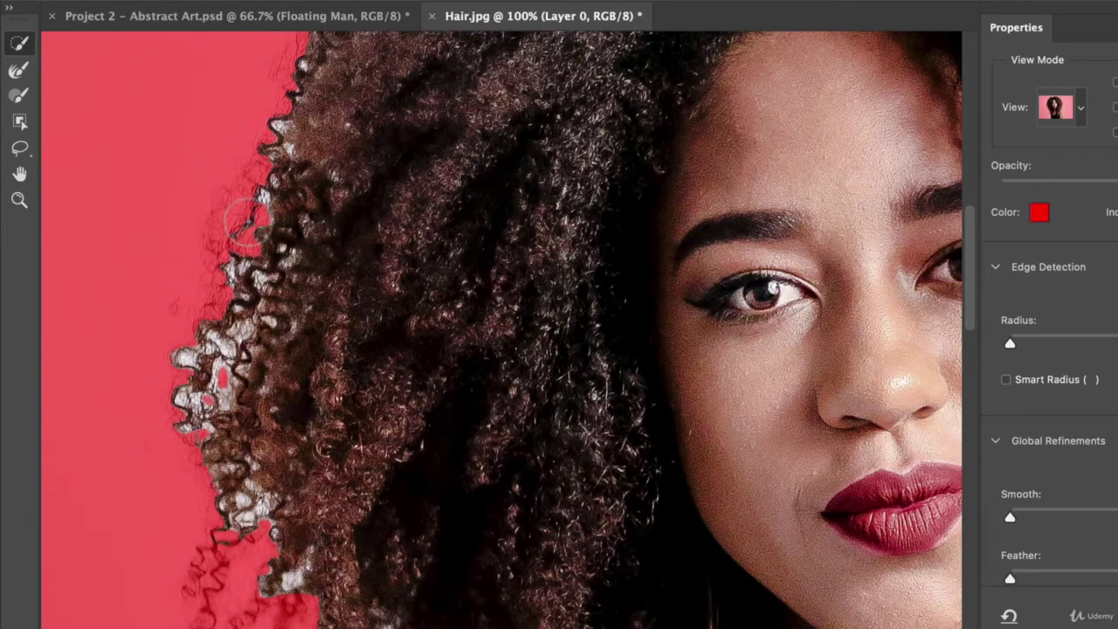
pyautogui.moveTo(194, 325); pyautogui.dragTo(171, 325)
pyautogui.moveTo(185, 366); pyautogui.dragTo(179, 361)
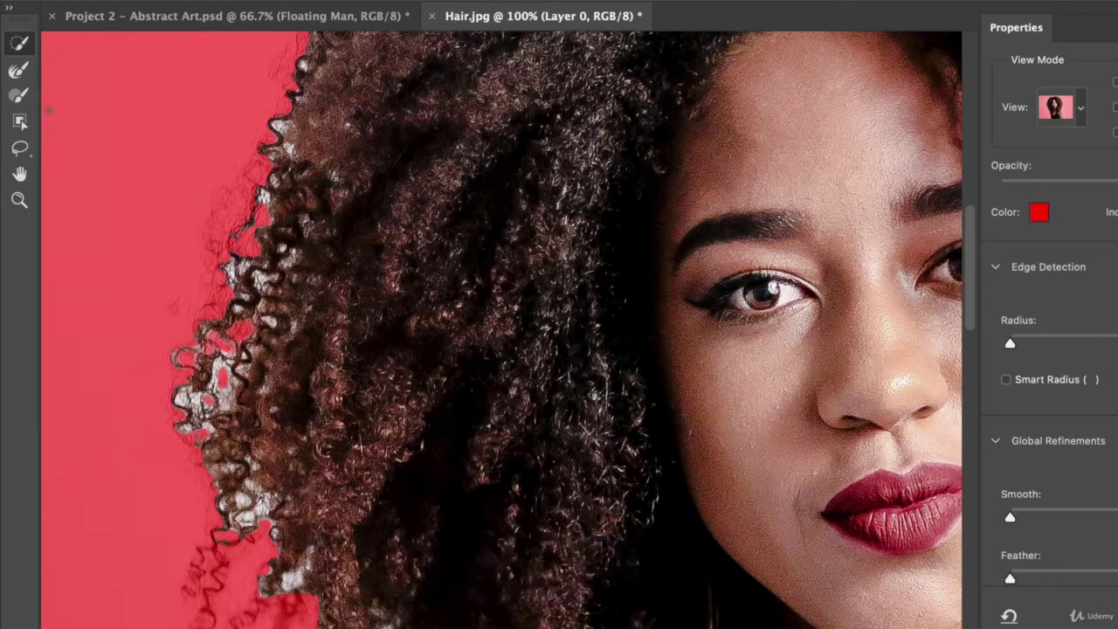
# Paint with the Refine Edge Brush at size 150 along the curls on the image's left side, from eye level to below the chin
pyautogui.click(21, 74)
pyautogui.moveTo(185, 157)
pyautogui.mouseDown()
pyautogui.moveTo(125, 158)
pyautogui.moveTo(136, 159)
pyautogui.mouseUp()
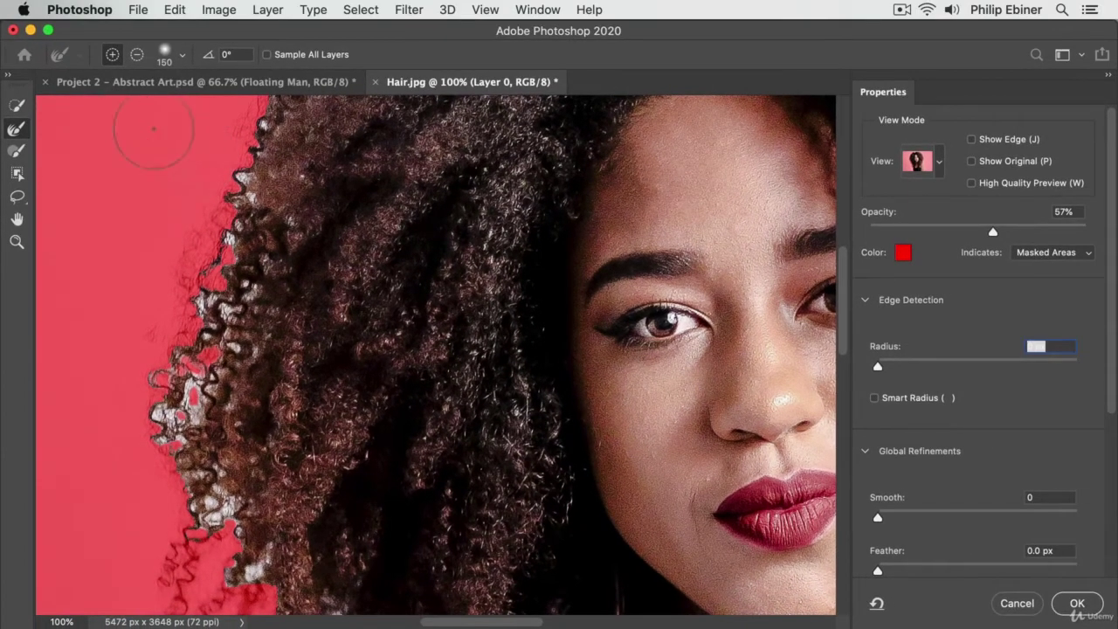
pyautogui.scroll(-5, 201, 262)
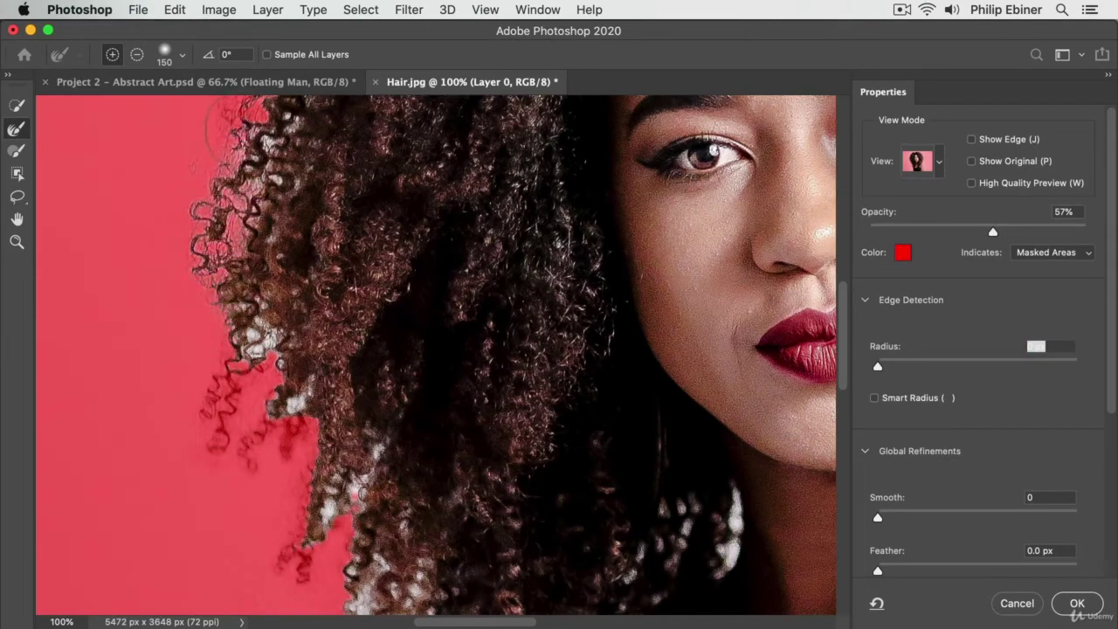
pyautogui.moveTo(227, 351)
pyautogui.mouseDown()
pyautogui.moveTo(248, 335)
pyautogui.moveTo(289, 356)
pyautogui.mouseUp()
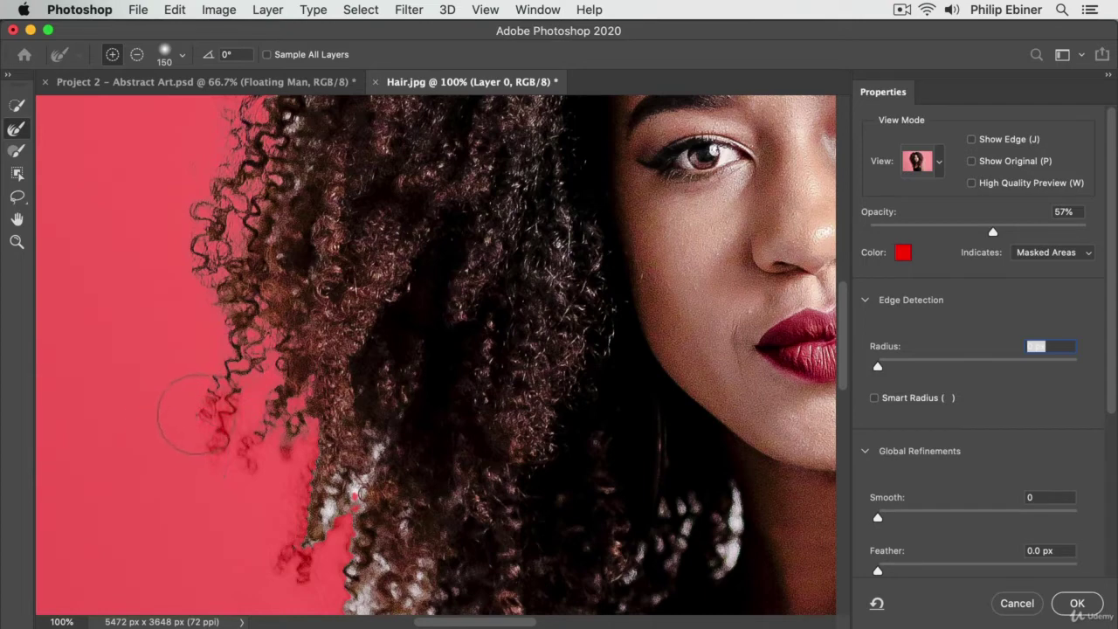
pyautogui.moveTo(192, 414)
pyautogui.mouseDown()
pyautogui.moveTo(234, 397)
pyautogui.moveTo(228, 383)
pyautogui.moveTo(228, 448)
pyautogui.moveTo(204, 387)
pyautogui.moveTo(227, 466)
pyautogui.moveTo(271, 418)
pyautogui.moveTo(266, 479)
pyautogui.moveTo(297, 418)
pyautogui.moveTo(314, 545)
pyautogui.moveTo(310, 562)
pyautogui.moveTo(292, 565)
pyautogui.moveTo(292, 536)
pyautogui.moveTo(297, 567)
pyautogui.moveTo(368, 466)
pyautogui.moveTo(354, 575)
pyautogui.moveTo(362, 462)
pyautogui.moveTo(360, 566)
pyautogui.mouseUp()
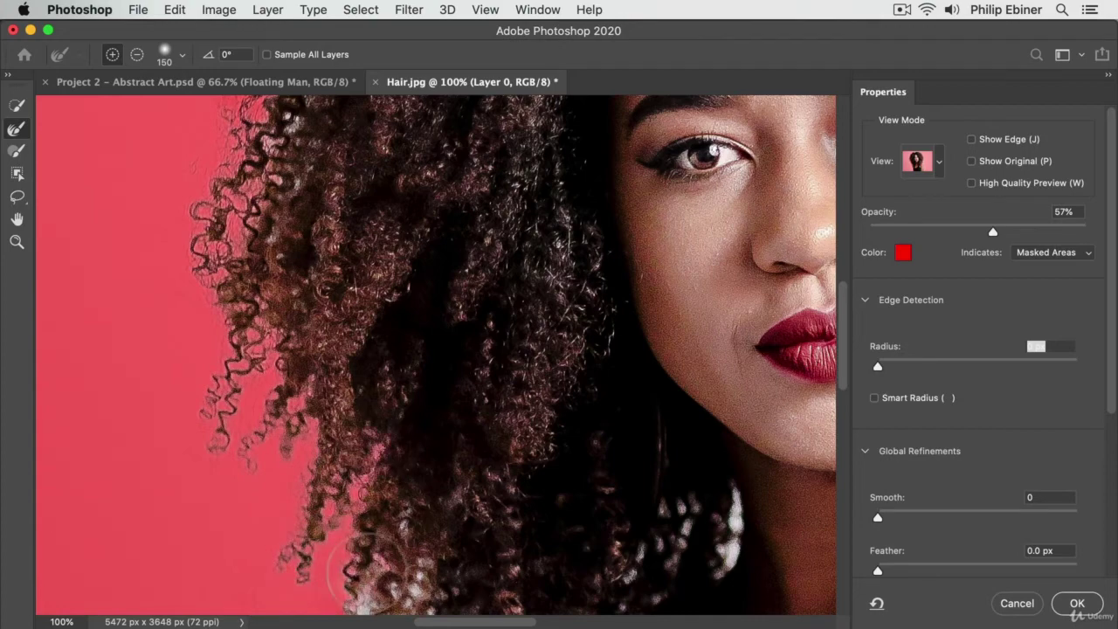
# Refine the hanging lower curls and the gaps beside the neck down to the black top with the Refine Edge Brush
pyautogui.moveTo(437, 463); pyautogui.dragTo(434, 218)
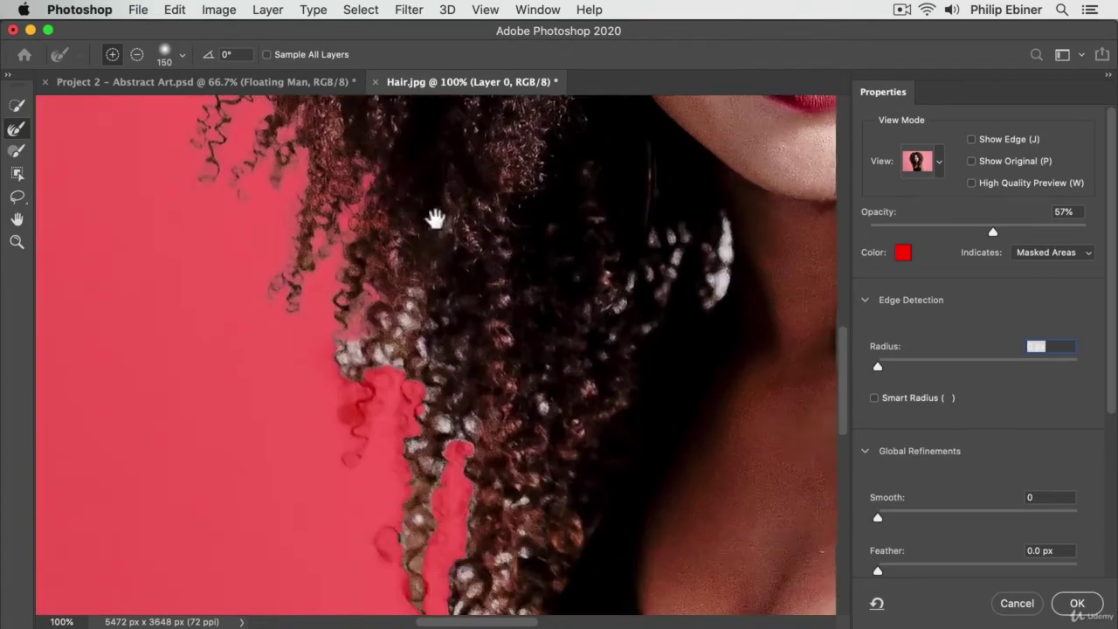
pyautogui.moveTo(362, 130)
pyautogui.mouseDown()
pyautogui.moveTo(366, 254)
pyautogui.moveTo(367, 139)
pyautogui.mouseUp()
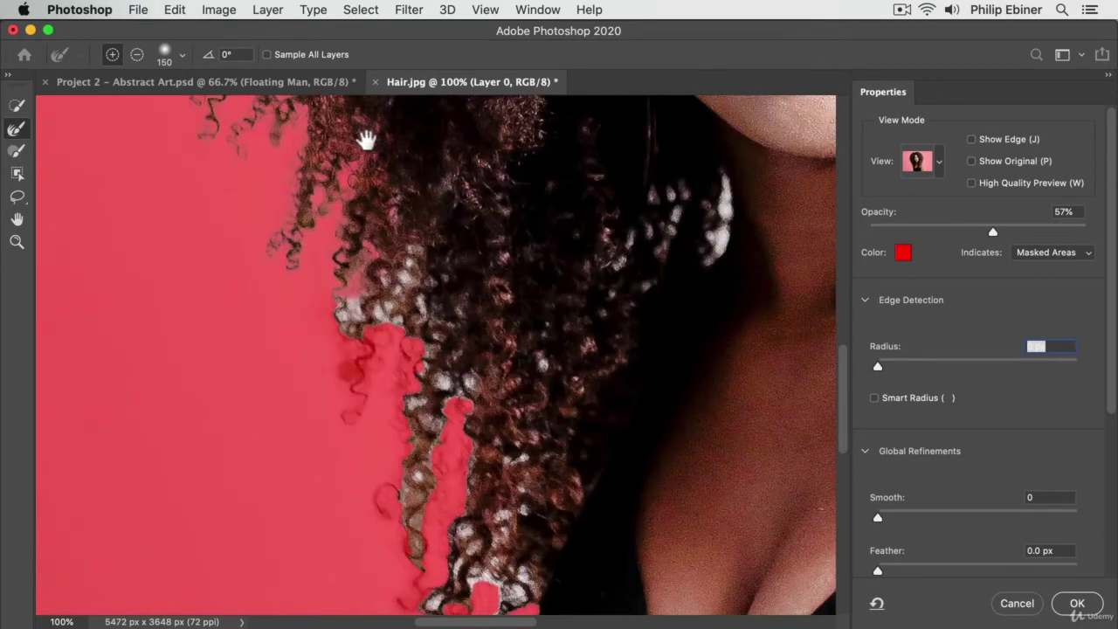
pyautogui.moveTo(351, 187)
pyautogui.mouseDown()
pyautogui.moveTo(352, 486)
pyautogui.moveTo(408, 260)
pyautogui.moveTo(388, 517)
pyautogui.moveTo(414, 365)
pyautogui.moveTo(427, 480)
pyautogui.moveTo(434, 367)
pyautogui.moveTo(462, 465)
pyautogui.moveTo(456, 509)
pyautogui.moveTo(482, 380)
pyautogui.moveTo(469, 508)
pyautogui.moveTo(521, 477)
pyautogui.mouseUp()
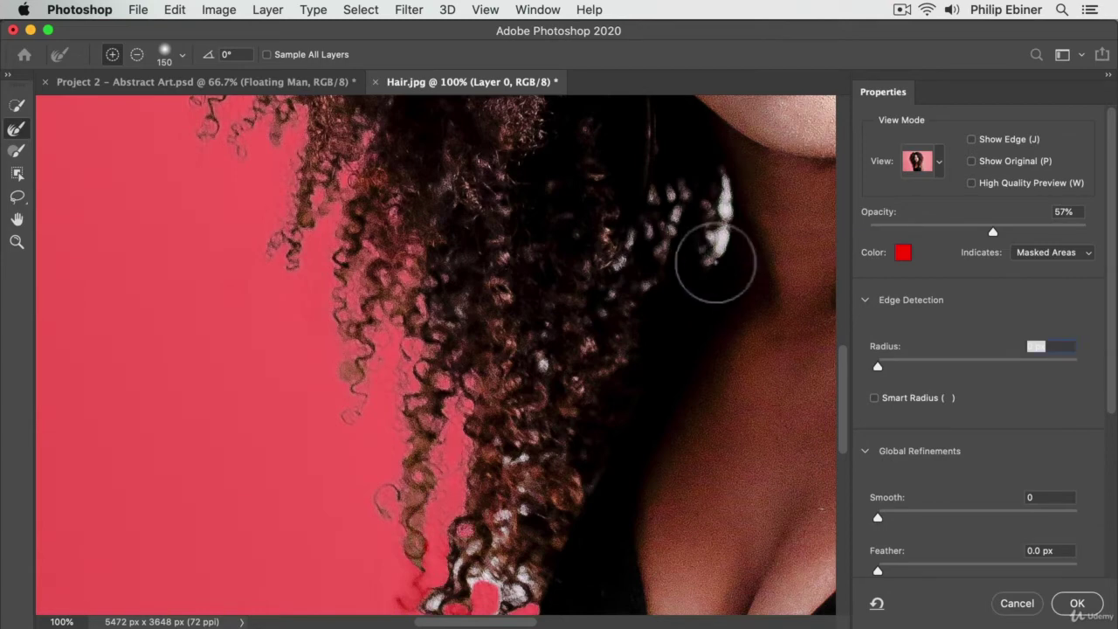
pyautogui.moveTo(714, 261)
pyautogui.mouseDown()
pyautogui.moveTo(718, 175)
pyautogui.moveTo(711, 219)
pyautogui.moveTo(646, 246)
pyautogui.moveTo(661, 229)
pyautogui.mouseUp()
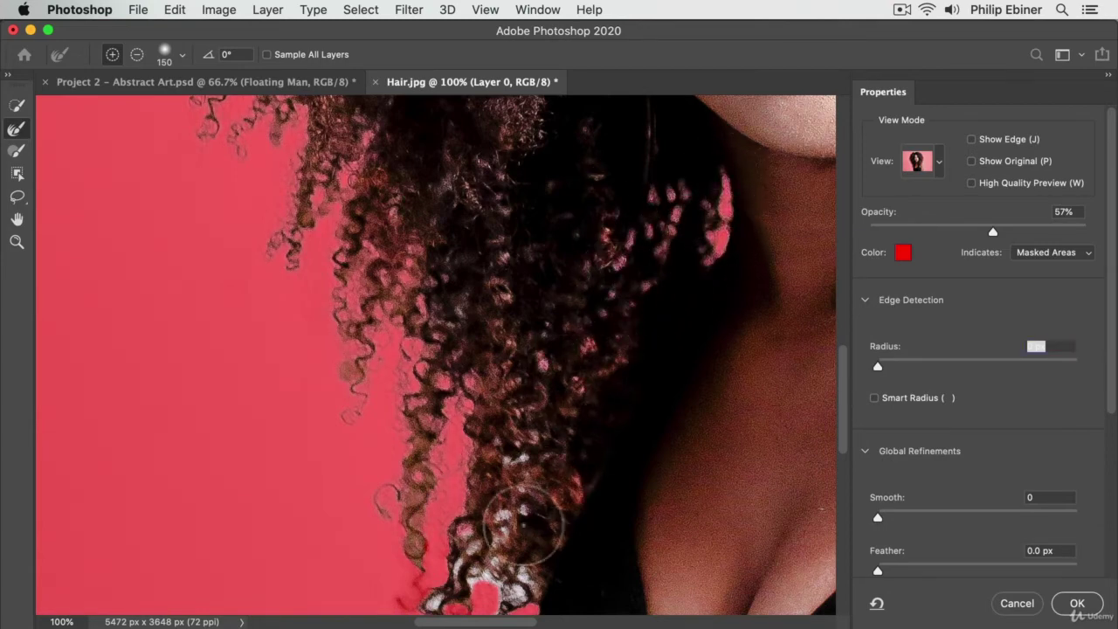
pyautogui.moveTo(522, 522)
pyautogui.mouseDown()
pyautogui.moveTo(492, 489)
pyautogui.moveTo(486, 371)
pyautogui.moveTo(457, 382)
pyautogui.moveTo(494, 448)
pyautogui.moveTo(498, 192)
pyautogui.mouseUp()
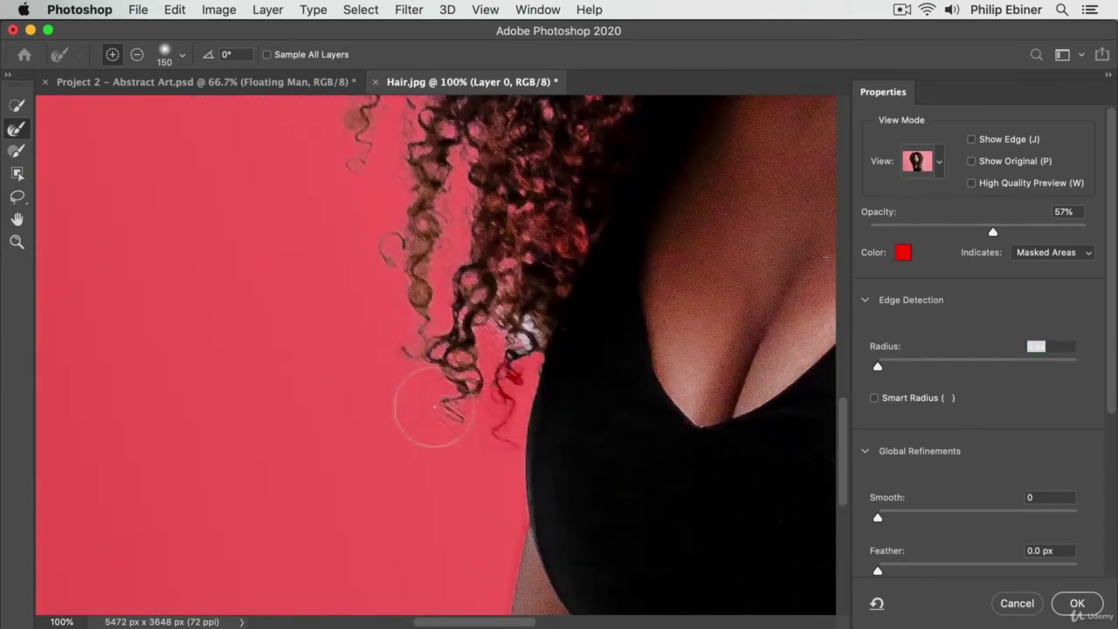
pyautogui.moveTo(434, 406)
pyautogui.mouseDown()
pyautogui.moveTo(481, 219)
pyautogui.moveTo(478, 393)
pyautogui.moveTo(516, 319)
pyautogui.moveTo(522, 275)
pyautogui.moveTo(522, 397)
pyautogui.moveTo(512, 263)
pyautogui.moveTo(526, 317)
pyautogui.moveTo(537, 248)
pyautogui.mouseUp()
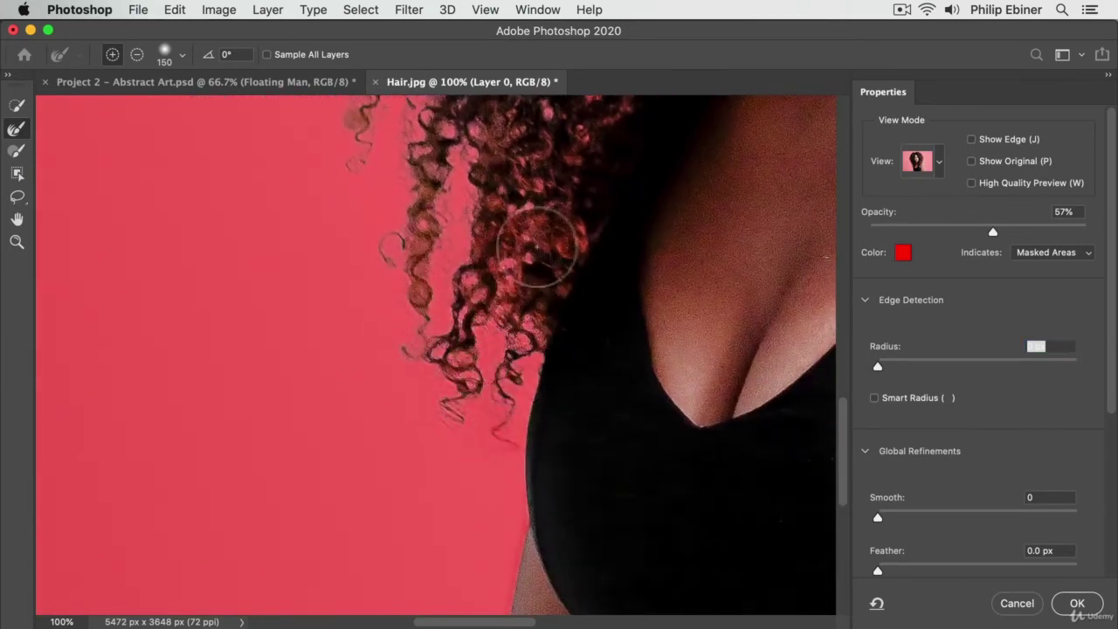
# Enlarge the Refine Edge Brush to 230 px and paint the hair edge on the image's right side, from the shoulder upward
pyautogui.moveTo(569, 477); pyautogui.dragTo(70, 382)
pyautogui.moveTo(719, 326); pyautogui.dragTo(121, 353)
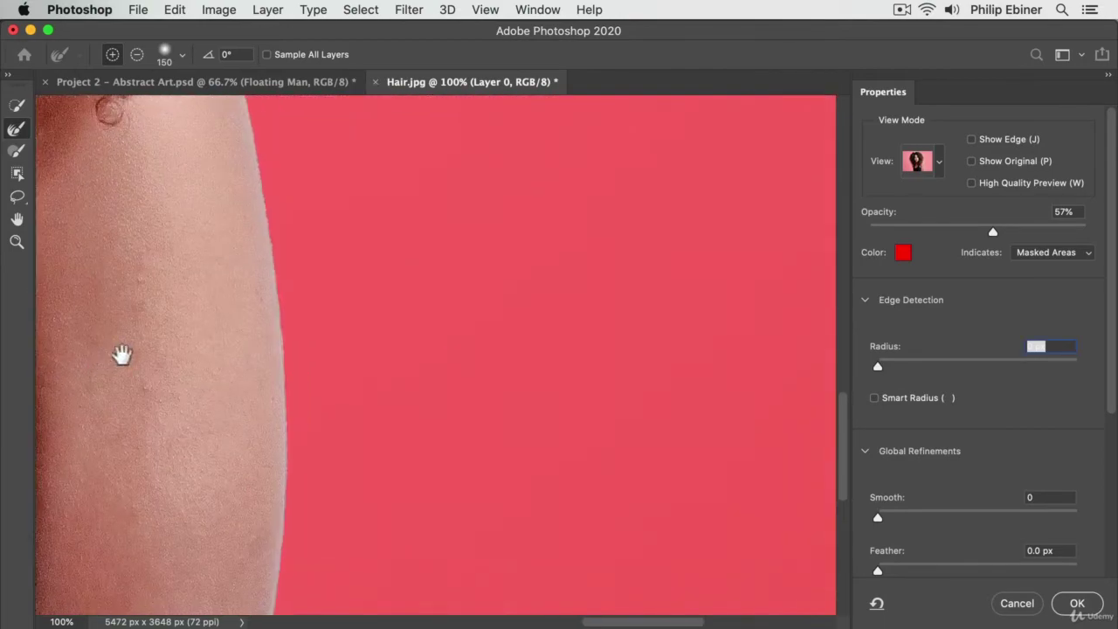
pyautogui.moveTo(277, 265); pyautogui.dragTo(482, 331)
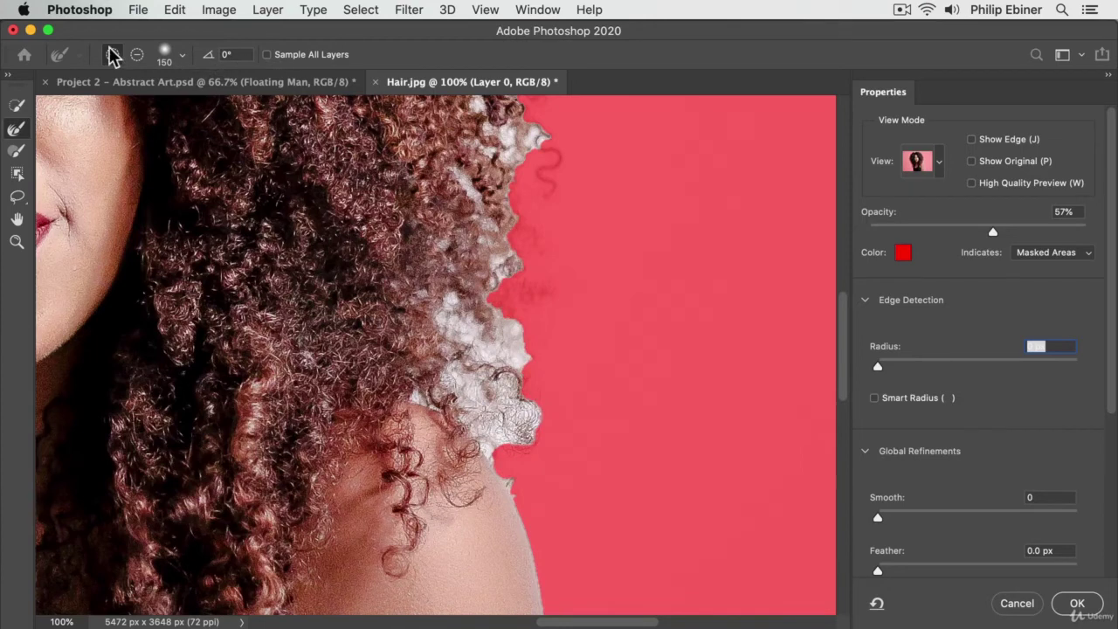
pyautogui.click(171, 55)
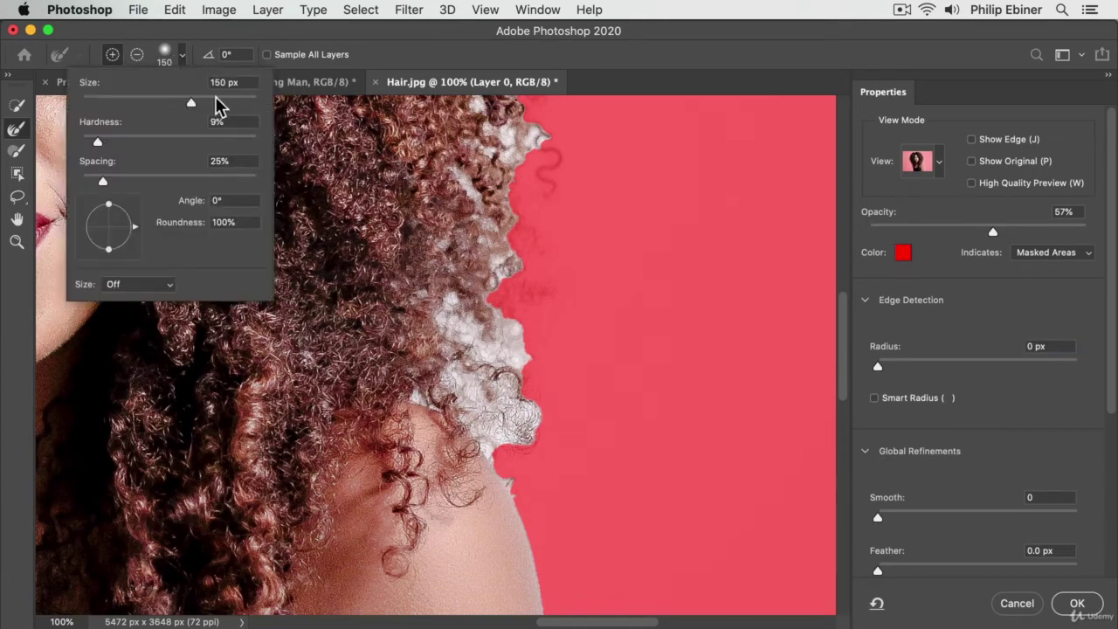
pyautogui.press('Return')
pyautogui.moveTo(529, 436)
pyautogui.mouseDown()
pyautogui.moveTo(476, 389)
pyautogui.moveTo(511, 348)
pyautogui.moveTo(529, 388)
pyautogui.moveTo(537, 166)
pyautogui.mouseUp()
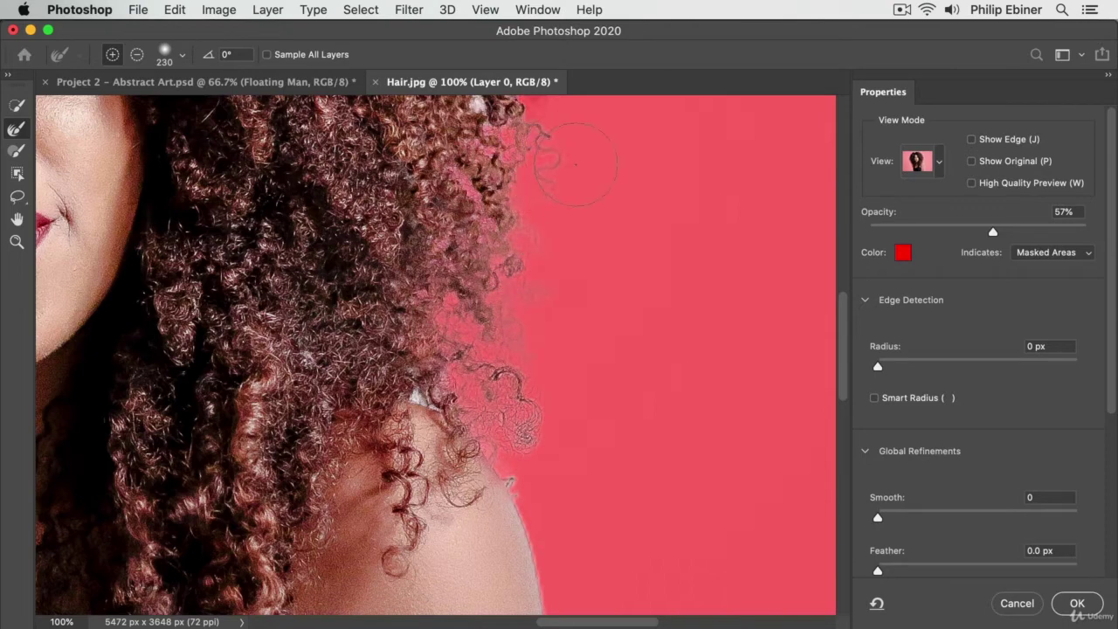
pyautogui.moveTo(428, 160); pyautogui.dragTo(502, 393)
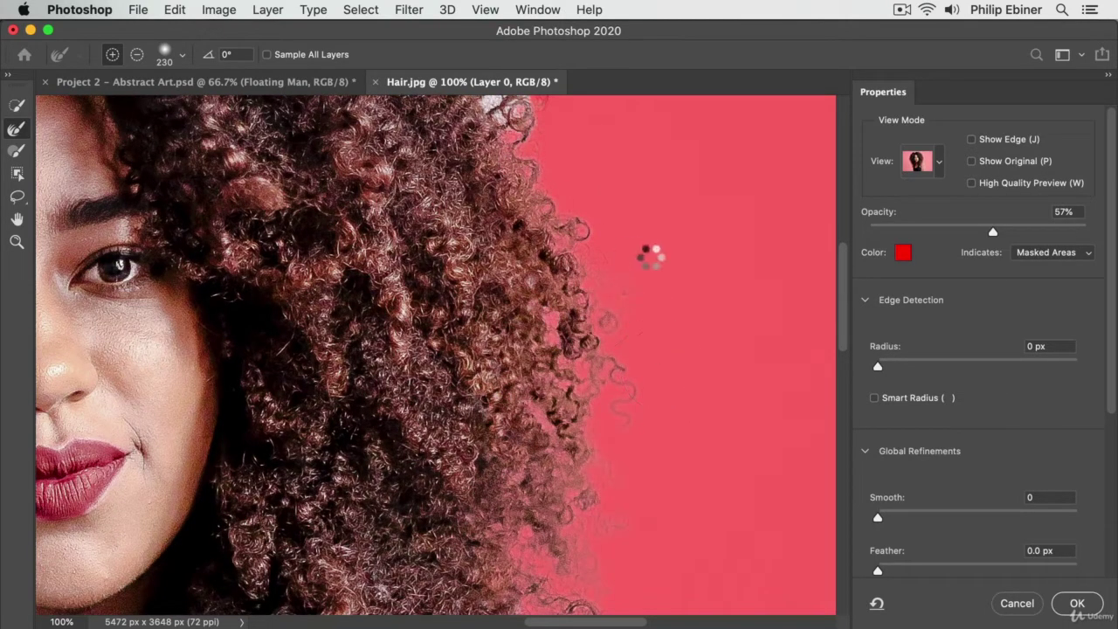
# Paint the Refine Edge Brush over the crown of the hair and down the upper curls on the image's left side
pyautogui.moveTo(578, 266); pyautogui.dragTo(677, 581)
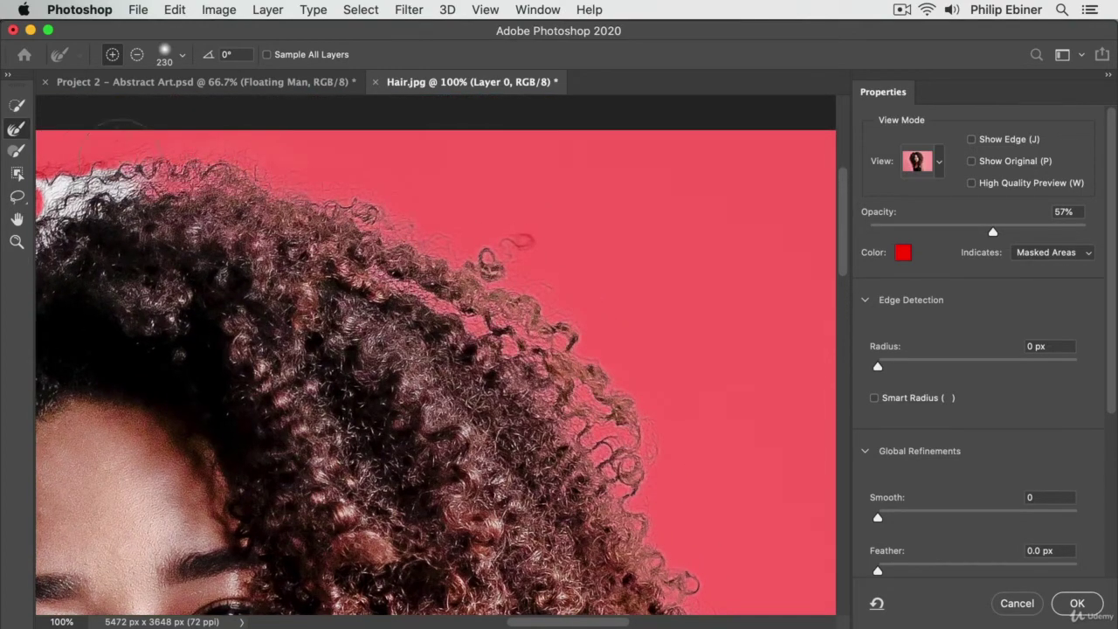
pyautogui.moveTo(122, 169); pyautogui.dragTo(43, 169)
pyautogui.moveTo(217, 208); pyautogui.dragTo(557, 228)
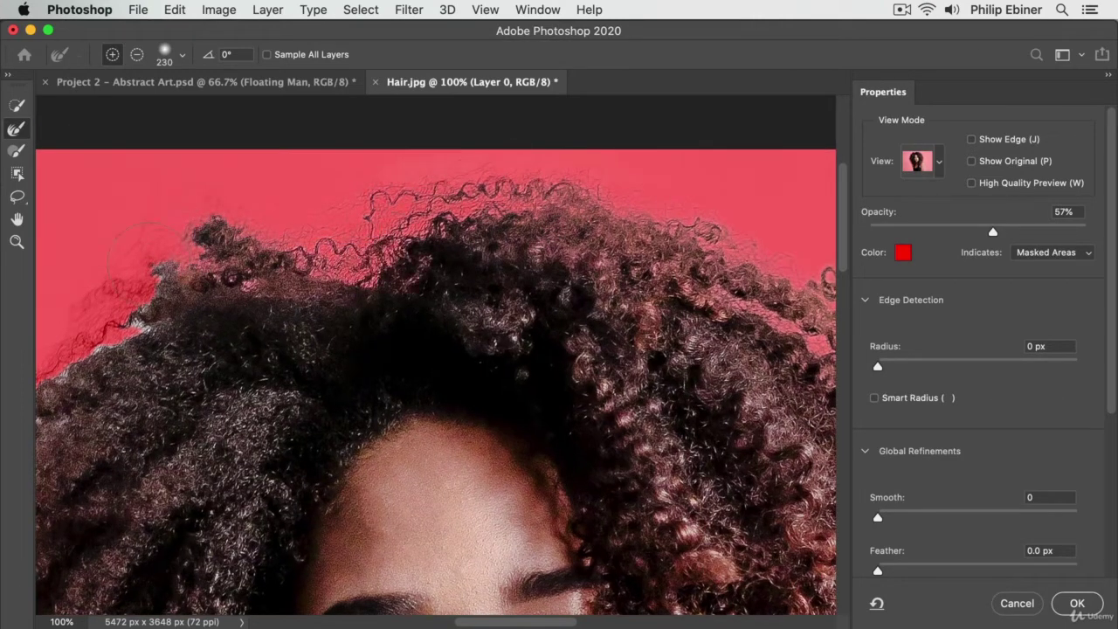
pyautogui.moveTo(146, 258); pyautogui.dragTo(110, 318)
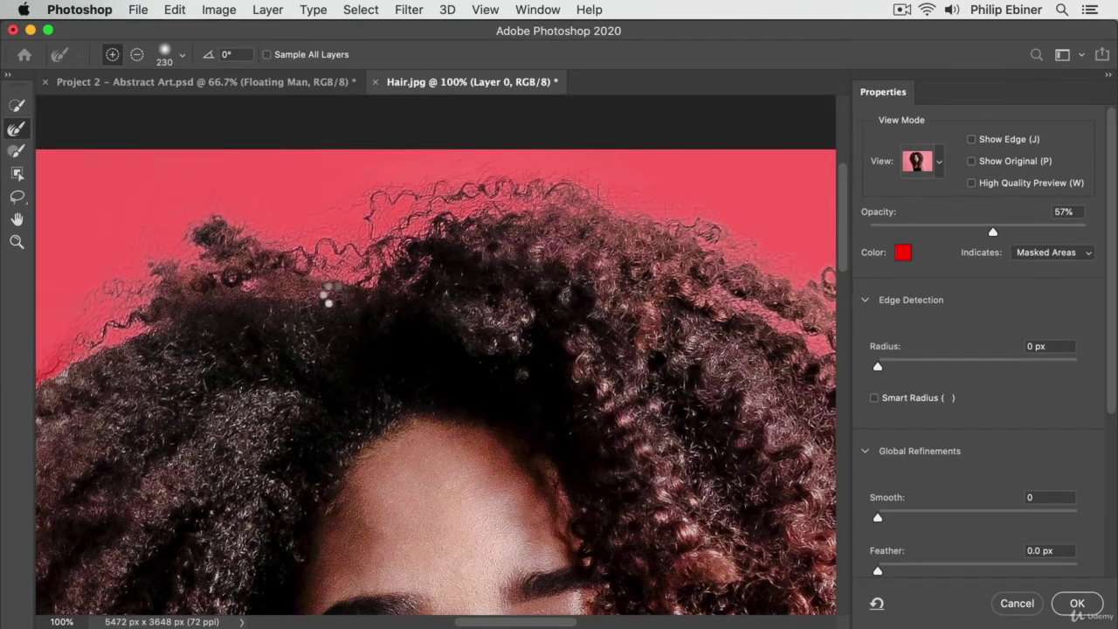
pyautogui.moveTo(300, 307)
pyautogui.mouseDown()
pyautogui.moveTo(457, 299)
pyautogui.moveTo(449, 289)
pyautogui.moveTo(460, 287)
pyautogui.mouseUp()
pyautogui.moveTo(482, 230)
pyautogui.mouseDown()
pyautogui.moveTo(294, 337)
pyautogui.moveTo(245, 420)
pyautogui.moveTo(227, 543)
pyautogui.moveTo(235, 561)
pyautogui.moveTo(358, 330)
pyautogui.mouseUp()
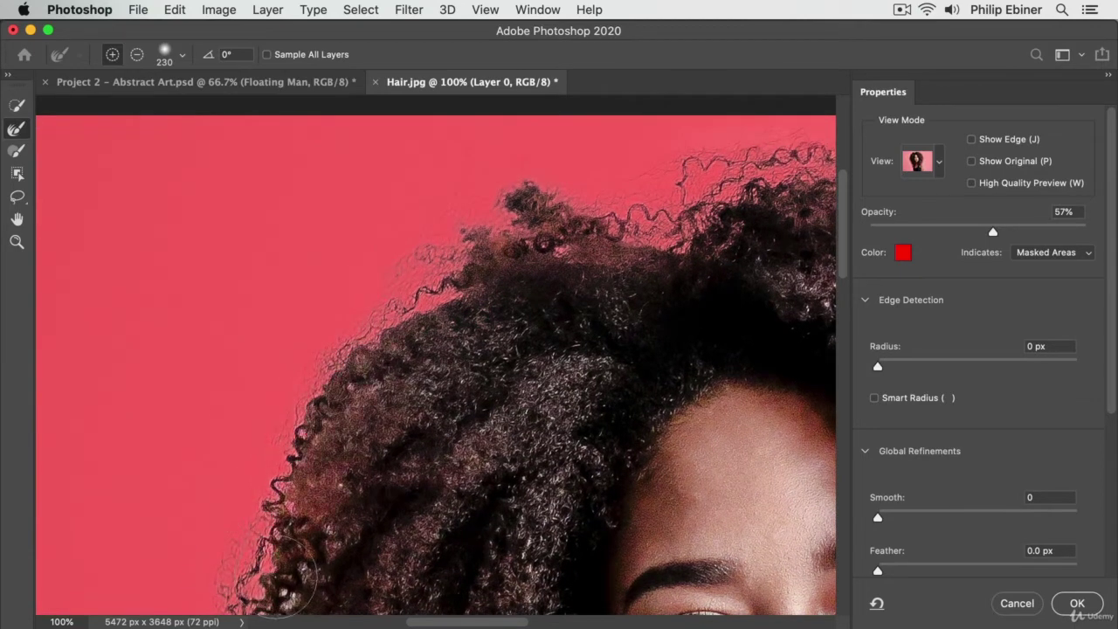
pyautogui.moveTo(353, 416); pyautogui.dragTo(450, 242)
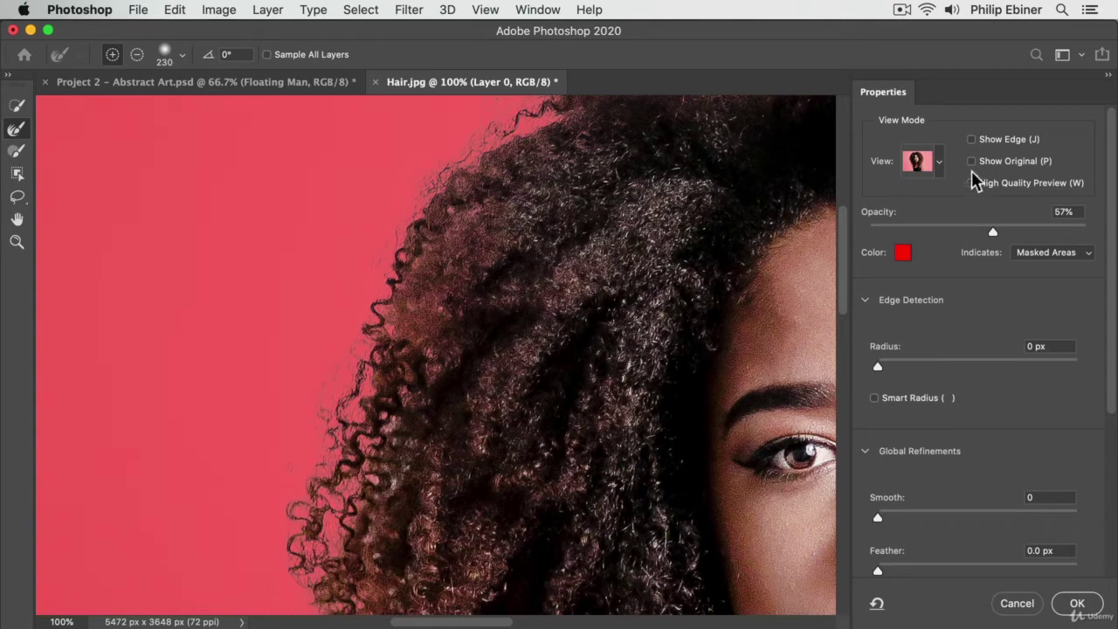
# Inspect the refined region by toggling Show Edge on and off, and try Radius values of 4 px and 9 px with Smart Radius
pyautogui.click(971, 140)
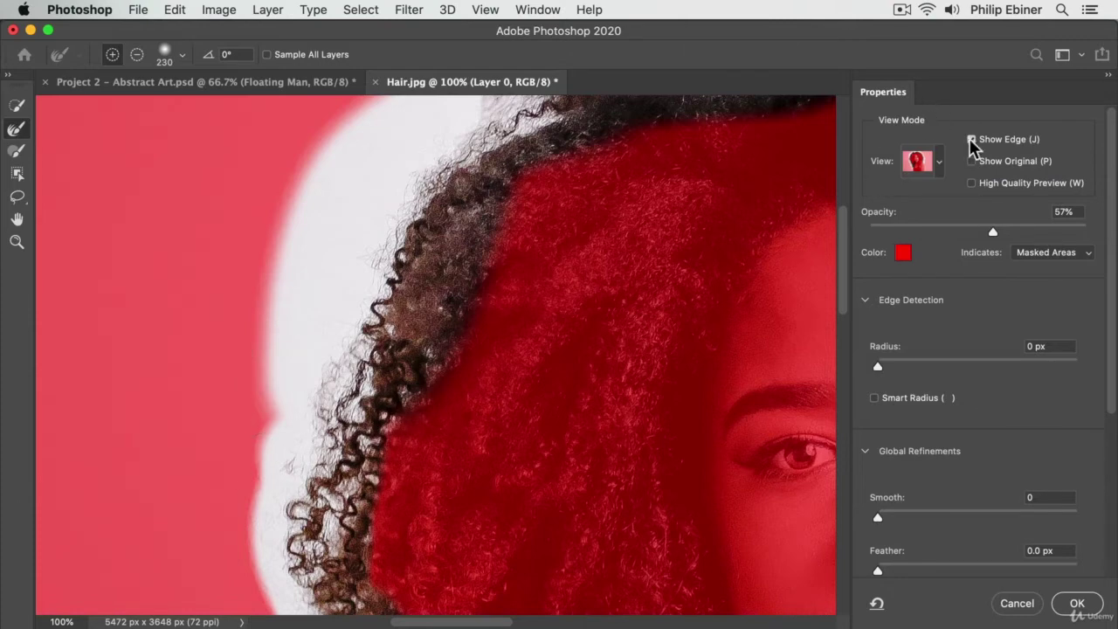
pyautogui.click(970, 140)
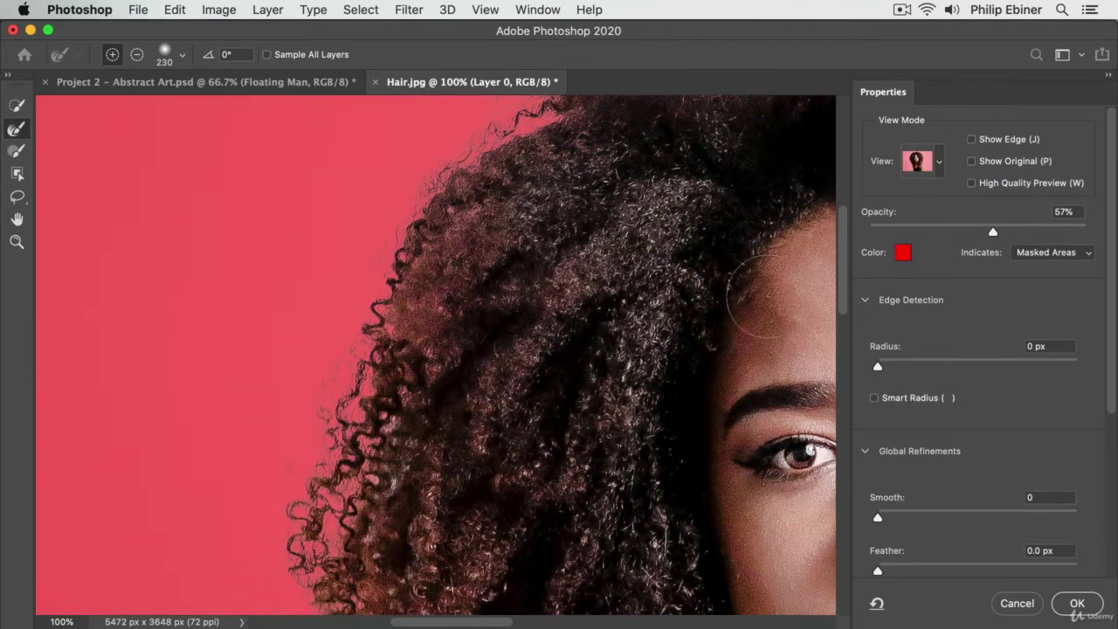
pyautogui.click(925, 366)
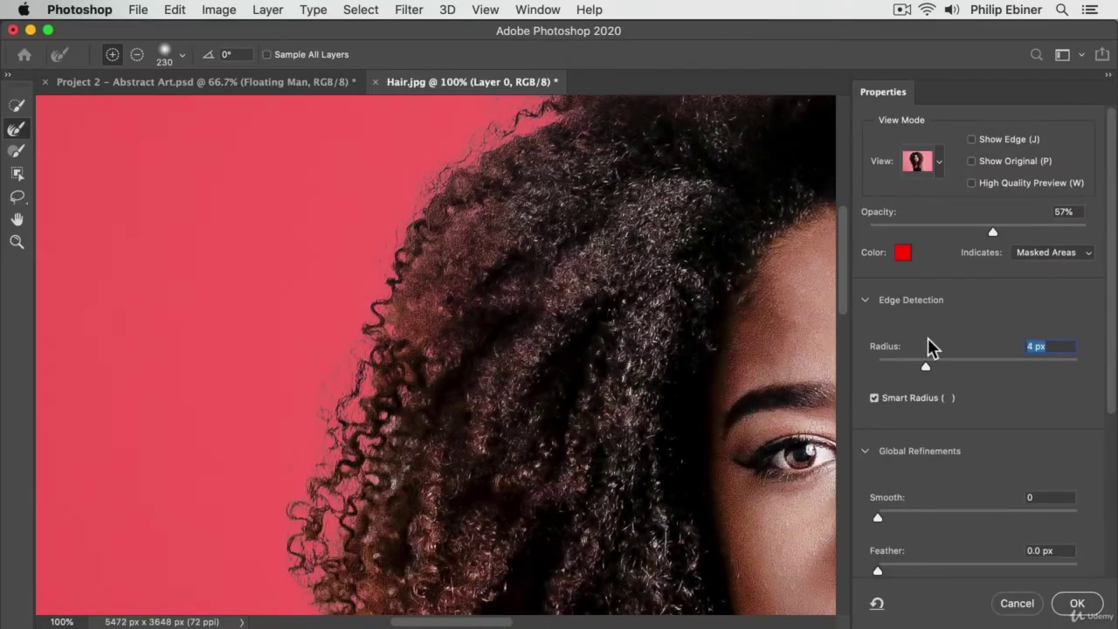
pyautogui.click(950, 361)
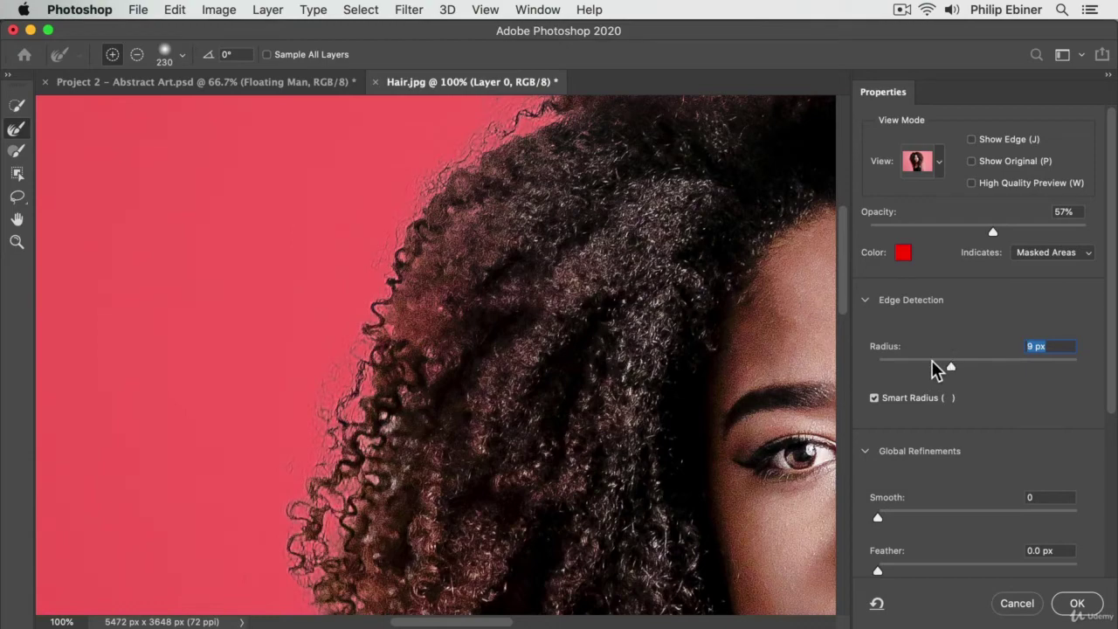
# Test the 122 px Brush tool on the background beside the hair, adding scribbled strokes to the selection and subtracting across them
pyautogui.press('z')
pyautogui.keyDown('alt'); pyautogui.click(794, 476); pyautogui.keyUp('alt')
pyautogui.keyDown('alt'); pyautogui.click(793, 477); pyautogui.keyUp('alt')
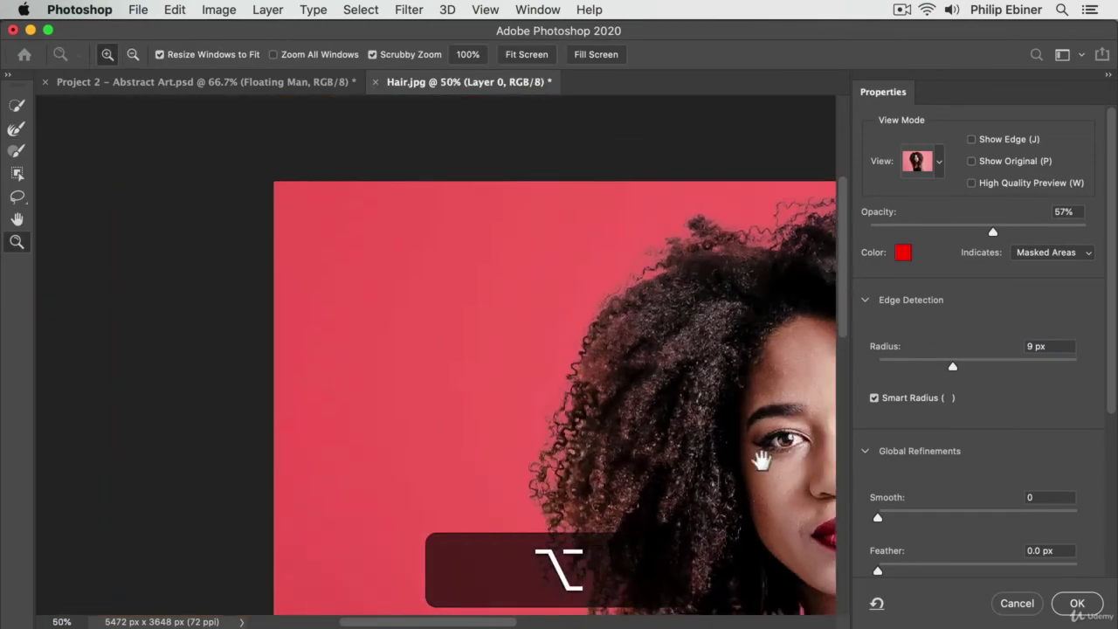
pyautogui.moveTo(761, 461); pyautogui.dragTo(495, 299)
pyautogui.keyDown('alt'); pyautogui.click(584, 336); pyautogui.keyUp('alt')
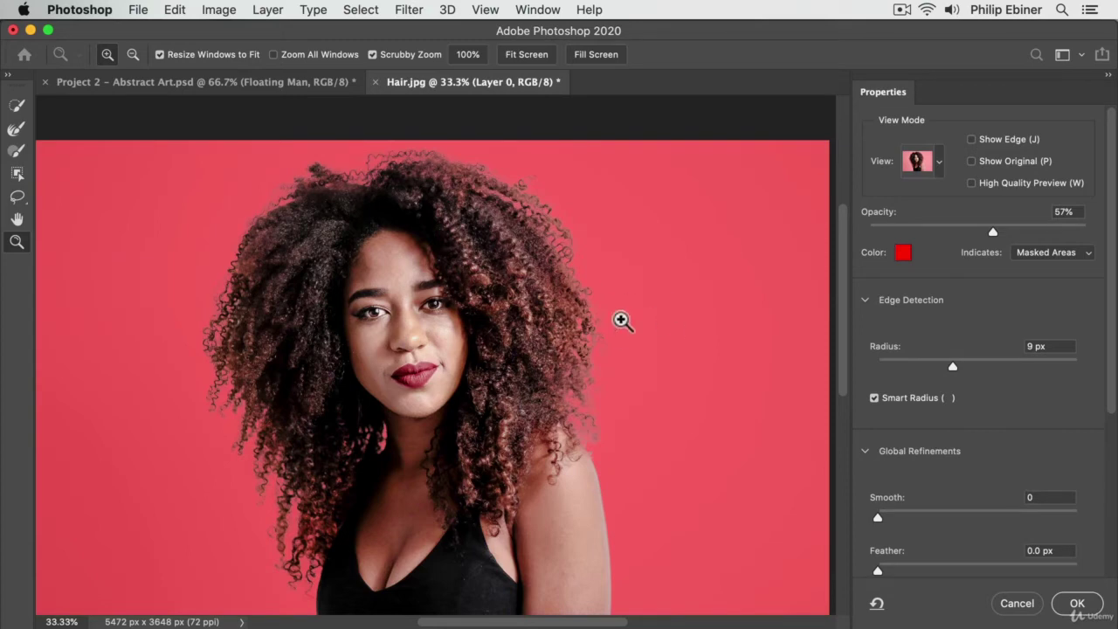
pyautogui.click(15, 152)
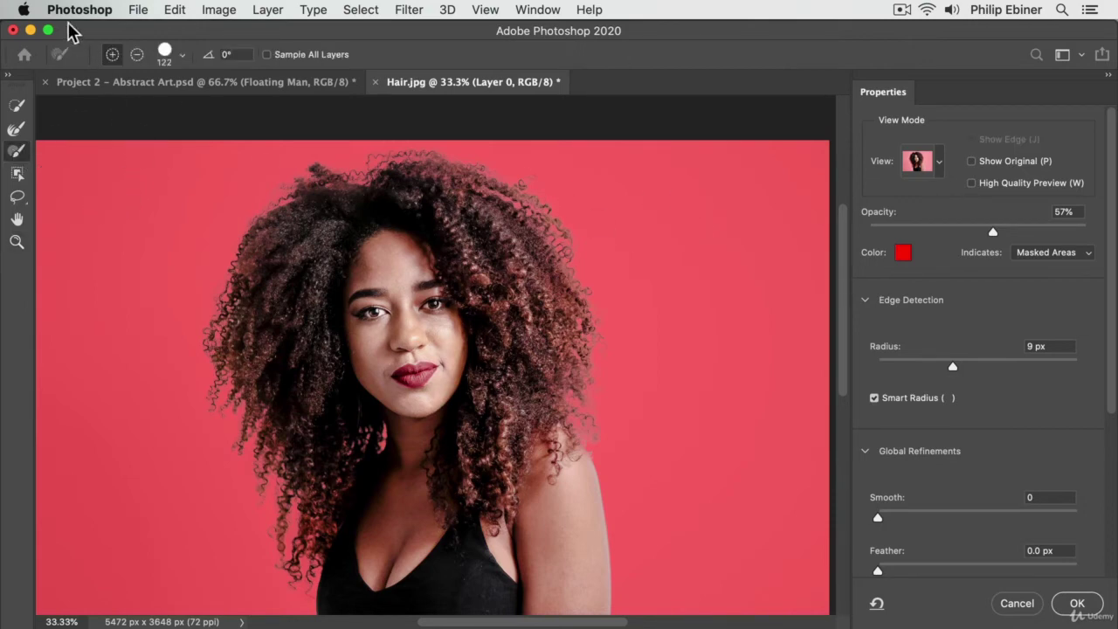
pyautogui.moveTo(628, 214); pyautogui.dragTo(745, 374)
pyautogui.moveTo(797, 515)
pyautogui.mouseDown()
pyautogui.moveTo(757, 433)
pyautogui.moveTo(631, 258)
pyautogui.moveTo(732, 505)
pyautogui.moveTo(652, 272)
pyautogui.moveTo(688, 463)
pyautogui.moveTo(686, 527)
pyautogui.moveTo(616, 262)
pyautogui.moveTo(659, 444)
pyautogui.moveTo(654, 227)
pyautogui.moveTo(706, 468)
pyautogui.moveTo(703, 237)
pyautogui.moveTo(738, 488)
pyautogui.moveTo(743, 227)
pyautogui.moveTo(774, 447)
pyautogui.moveTo(773, 234)
pyautogui.mouseUp()
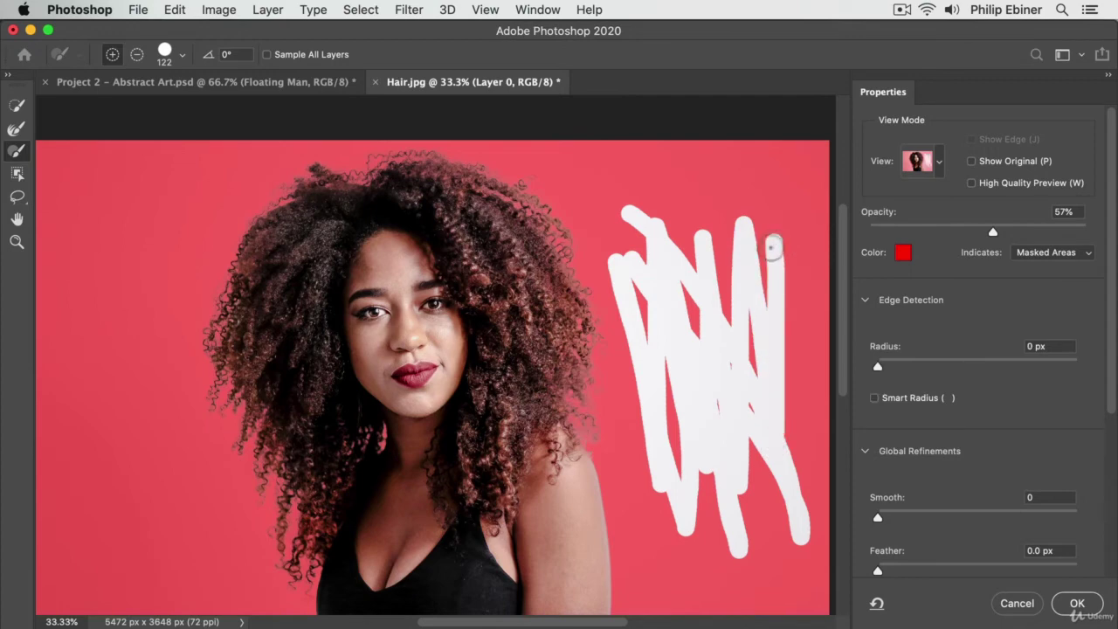
pyautogui.click(137, 54)
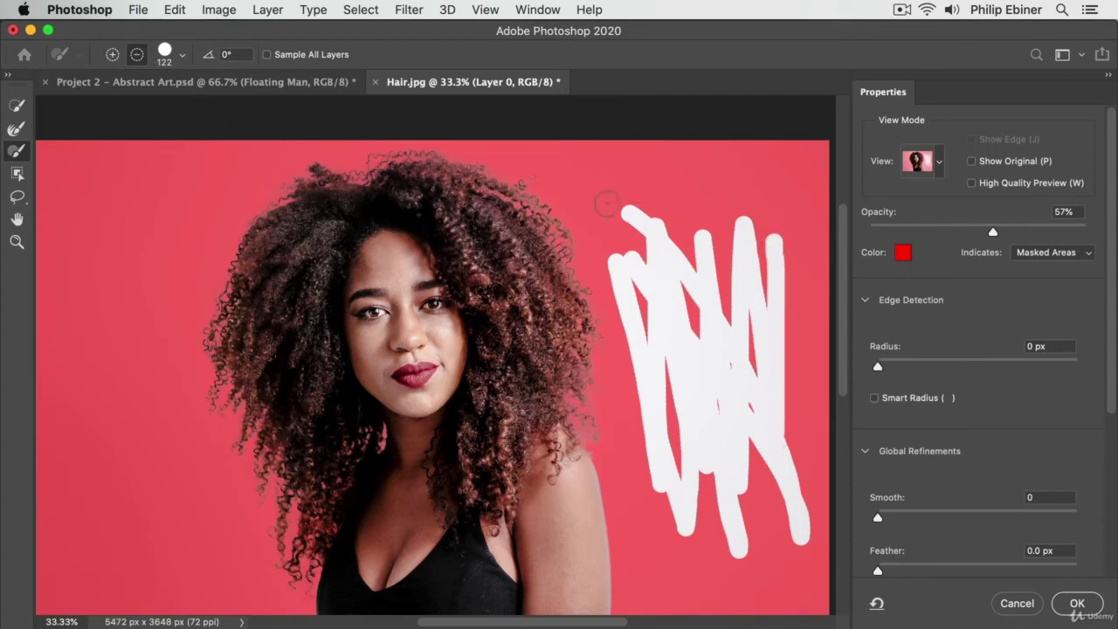
pyautogui.moveTo(606, 203)
pyautogui.mouseDown()
pyautogui.moveTo(807, 236)
pyautogui.moveTo(820, 265)
pyautogui.moveTo(707, 321)
pyautogui.moveTo(699, 399)
pyautogui.moveTo(717, 431)
pyautogui.moveTo(696, 464)
pyautogui.moveTo(696, 504)
pyautogui.mouseUp()
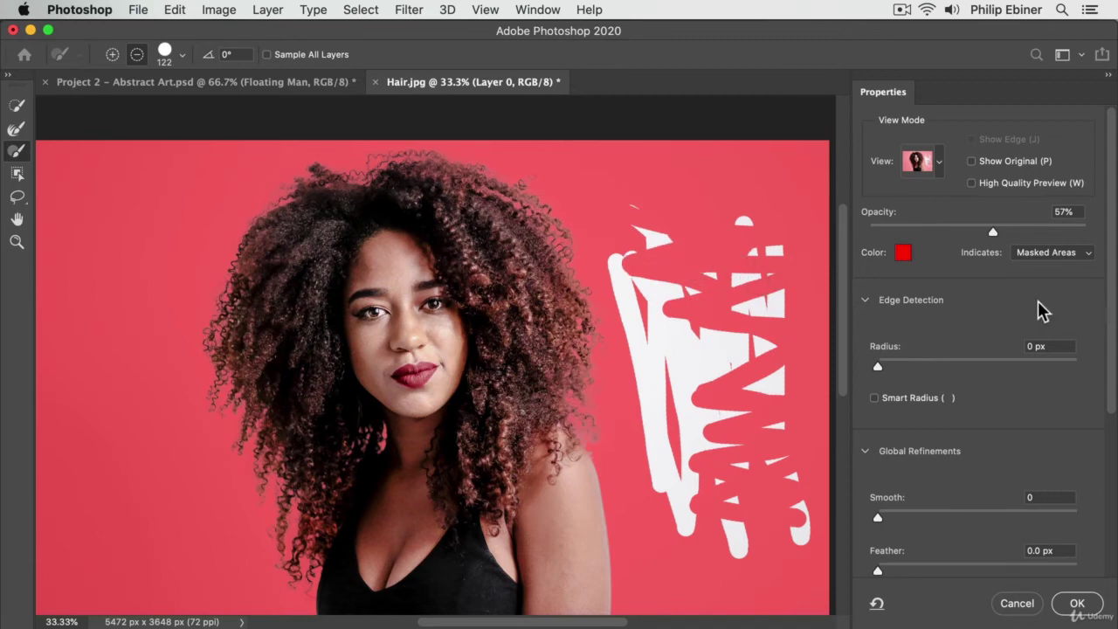
# Compare the selection in the Black & White, On White and Overlay view modes, and discard the test brush strokes
pyautogui.click(939, 161)
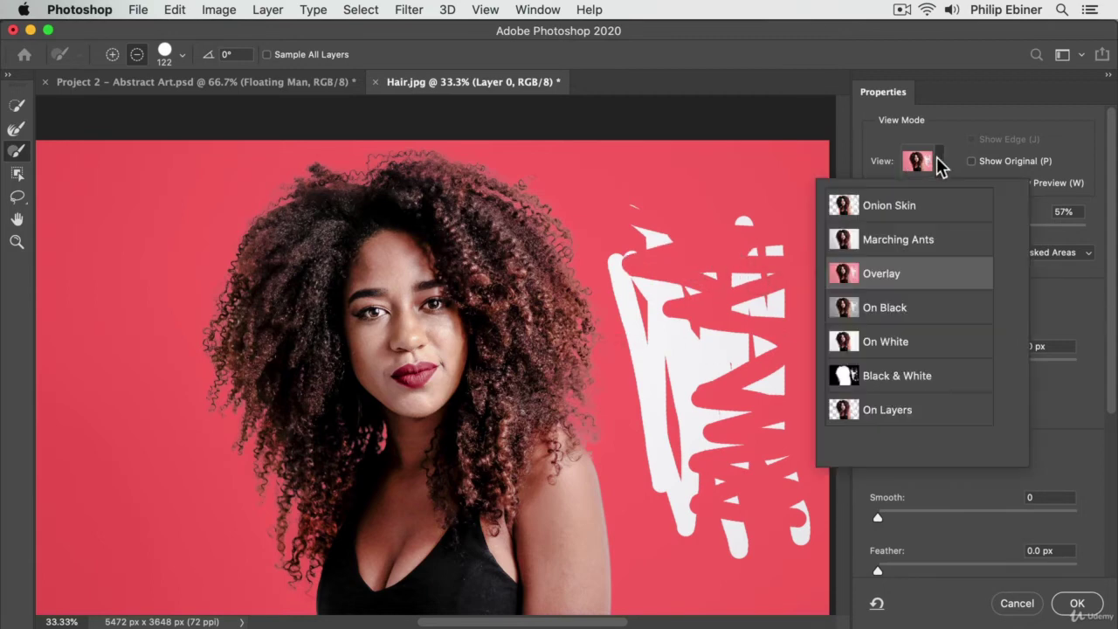
pyautogui.click(911, 385)
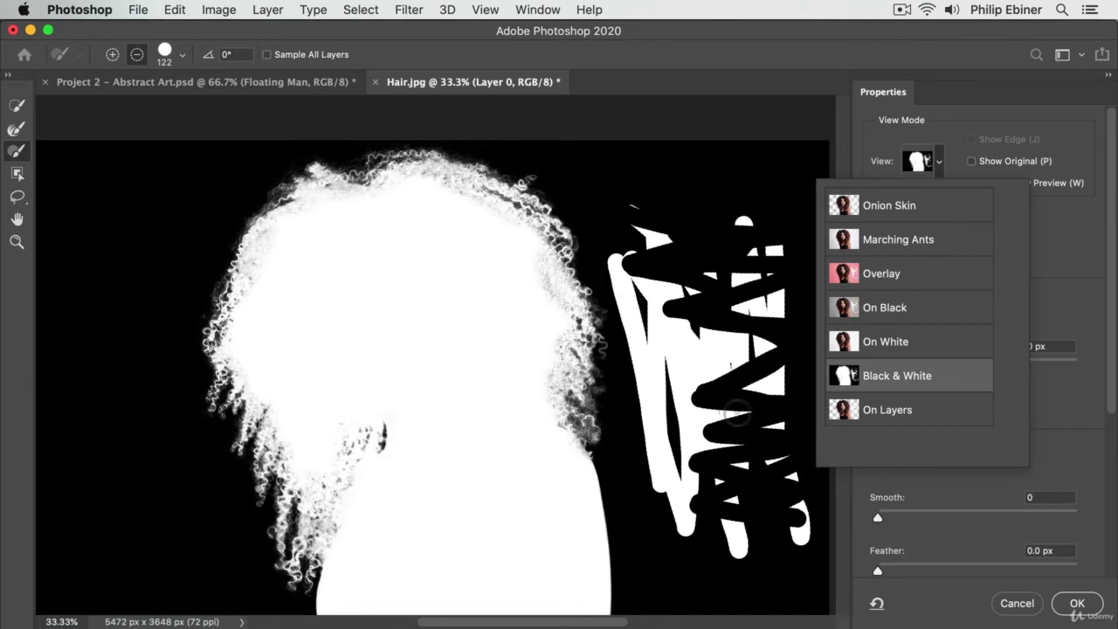
pyautogui.click(909, 342)
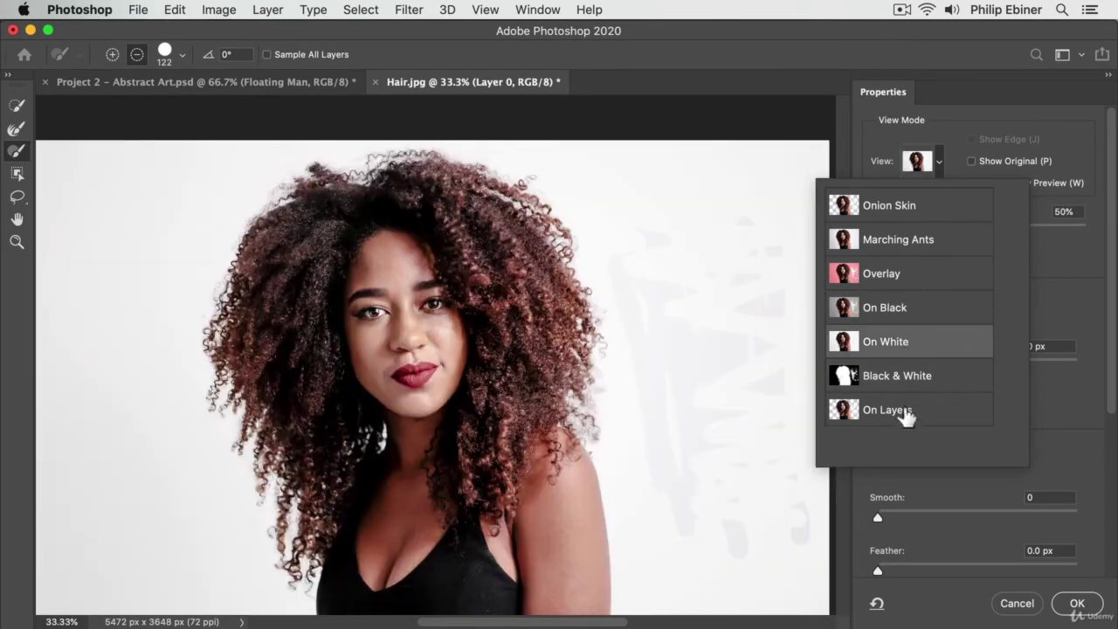
pyautogui.click(912, 387)
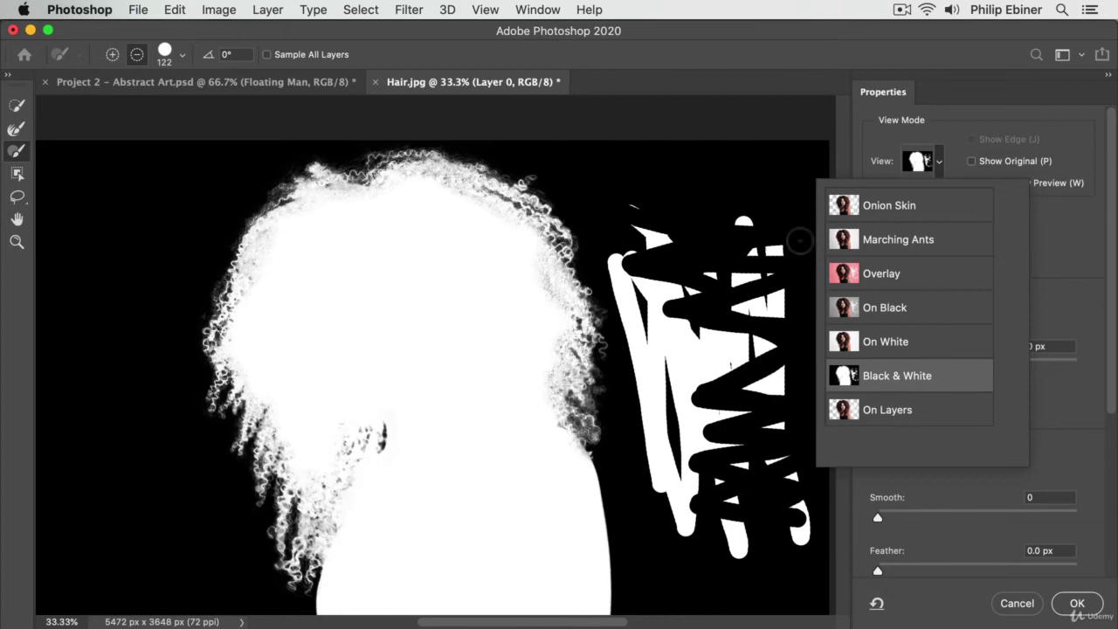
pyautogui.click(884, 276)
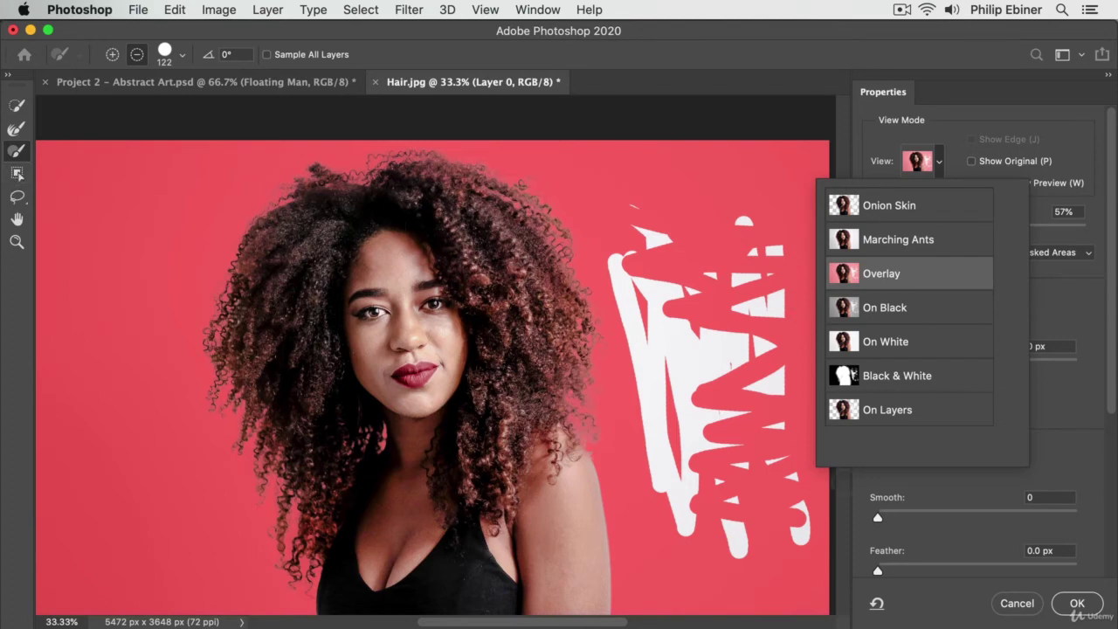
pyautogui.click(942, 164)
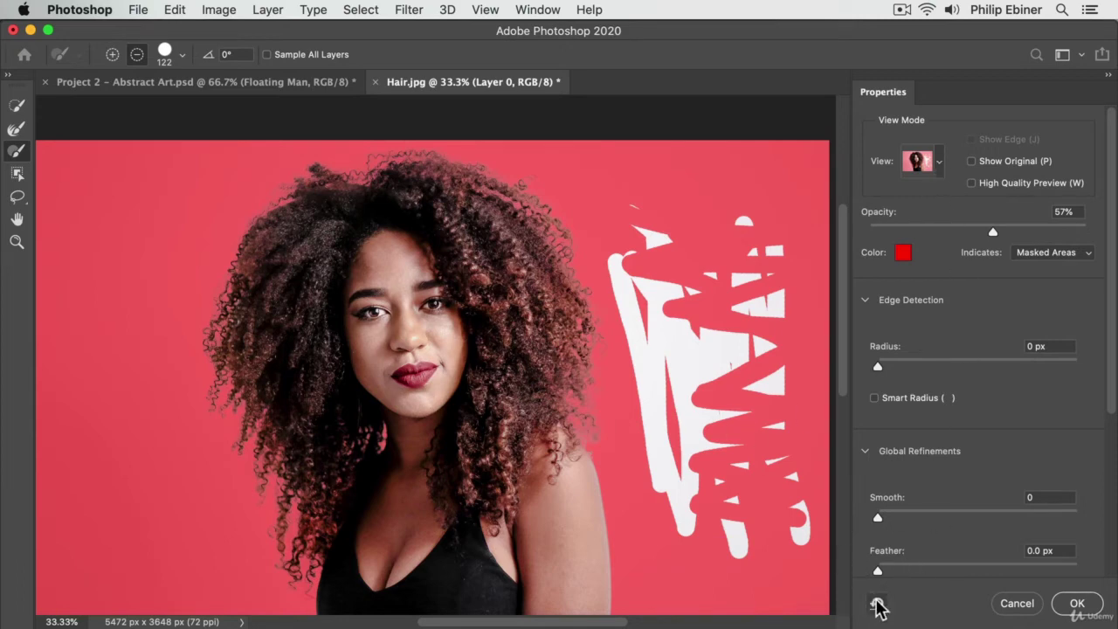
pyautogui.click(876, 604)
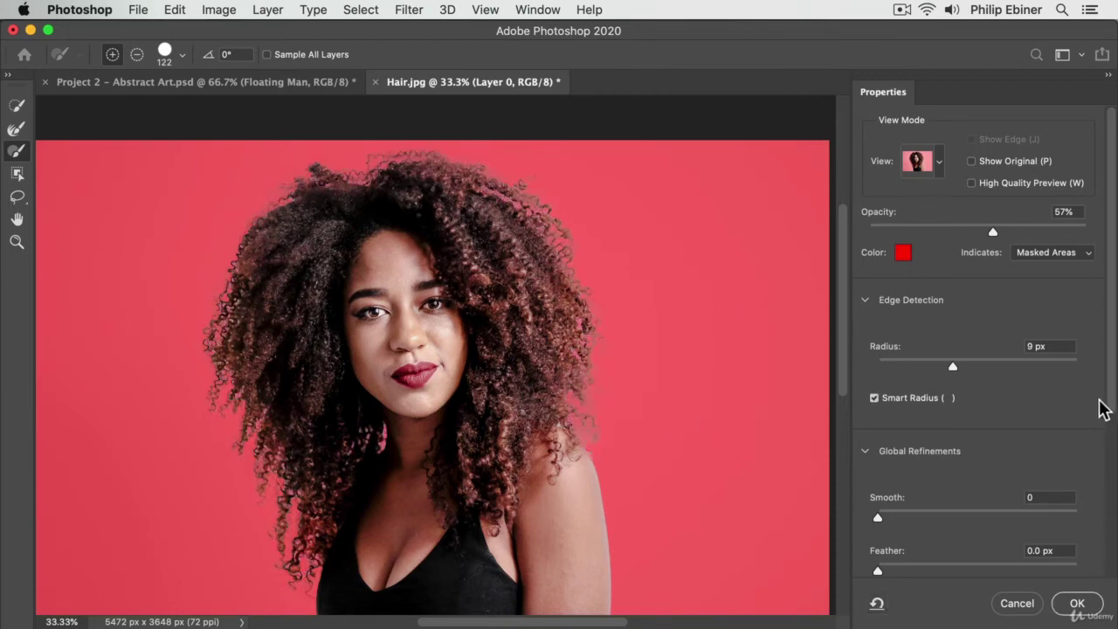
# Review the output destinations in Output Settings, choose New Layer with Layer Mask, and enable Remember Settings
pyautogui.moveTo(1110, 396); pyautogui.dragTo(1115, 569)
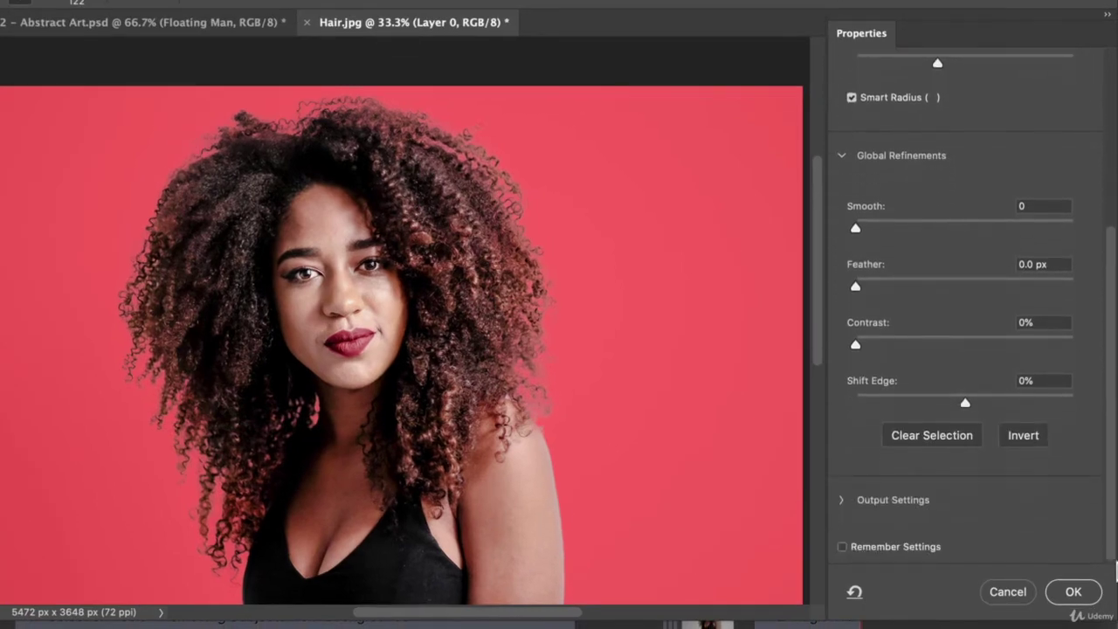
pyautogui.click(844, 501)
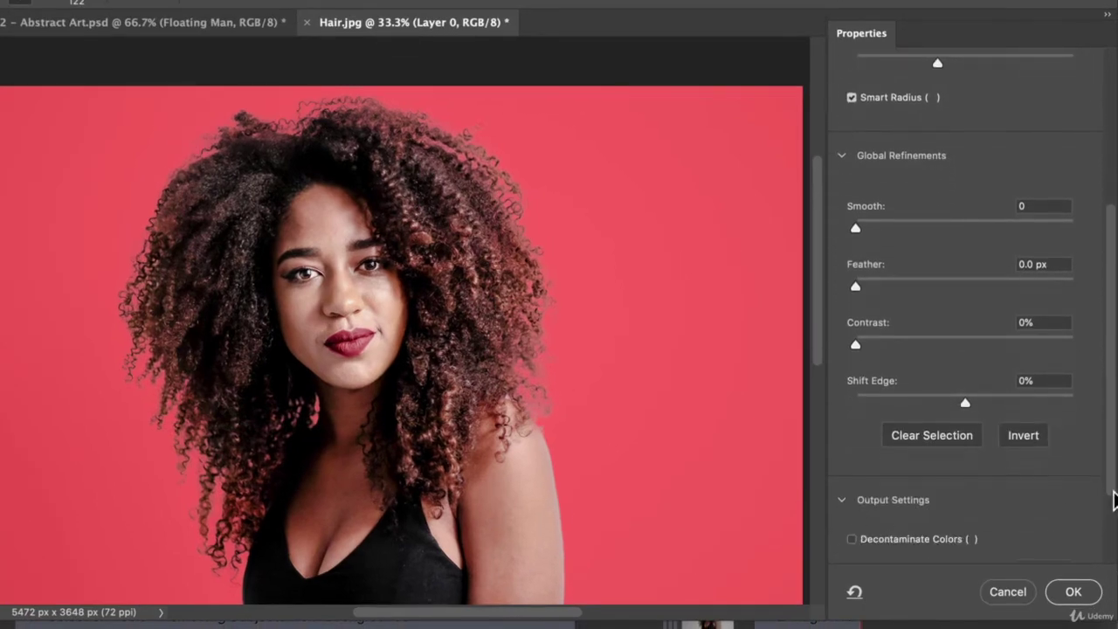
pyautogui.moveTo(1112, 490); pyautogui.dragTo(1115, 565)
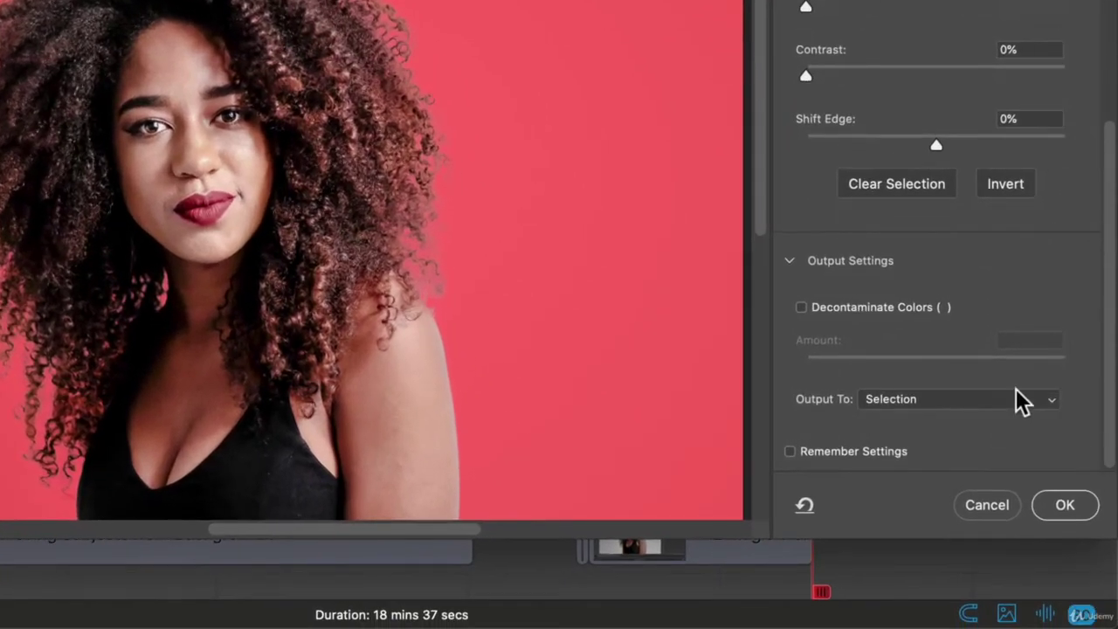
pyautogui.click(974, 391)
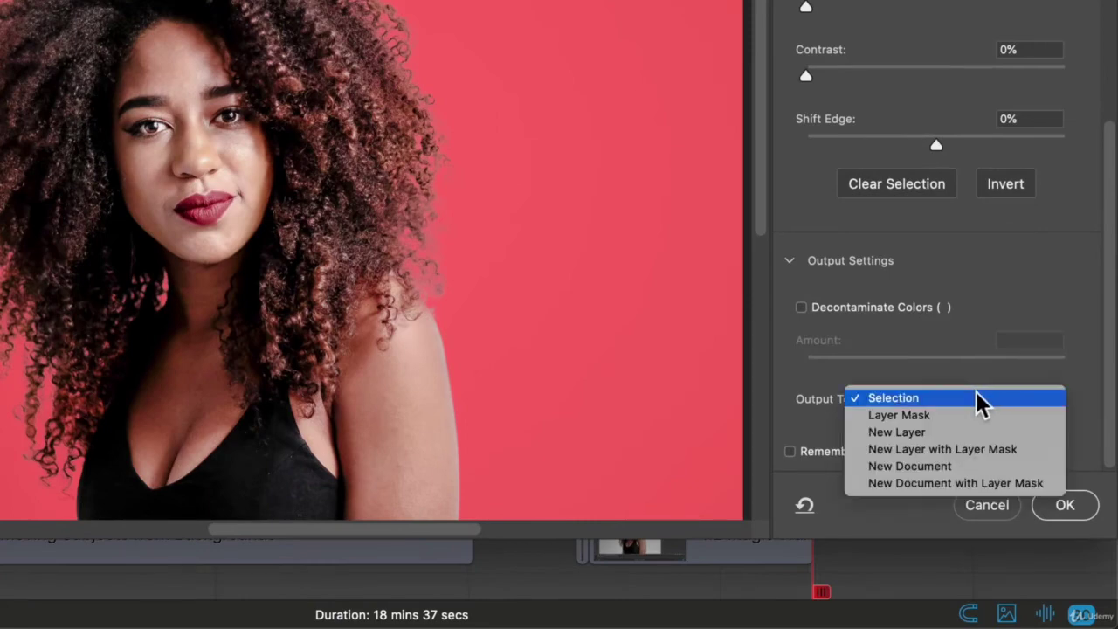
pyautogui.click(765, 398)
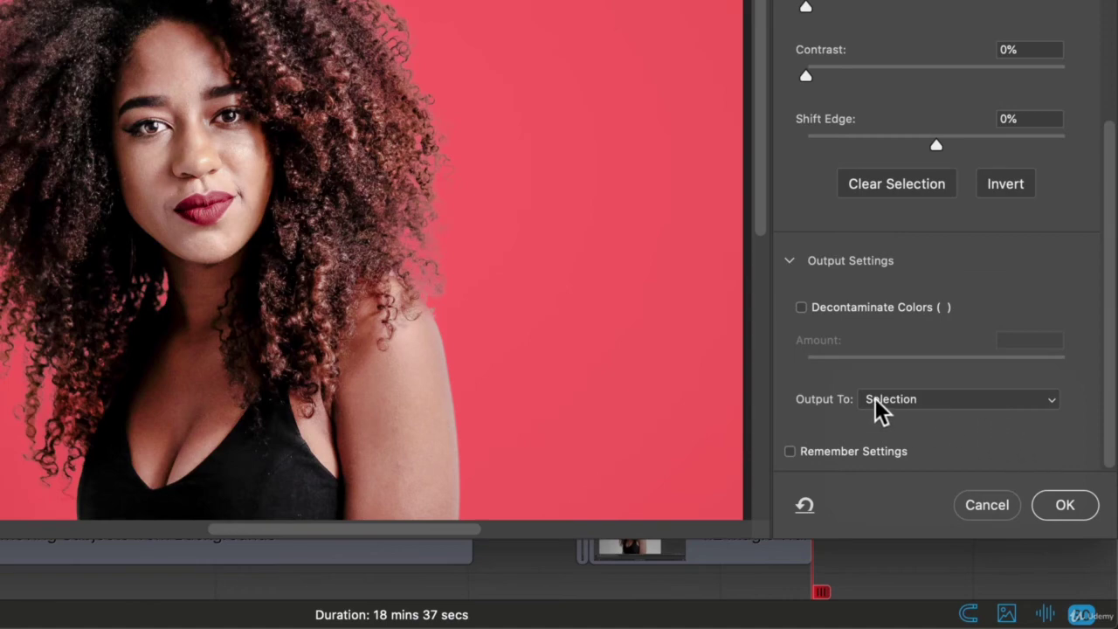
pyautogui.click(952, 398)
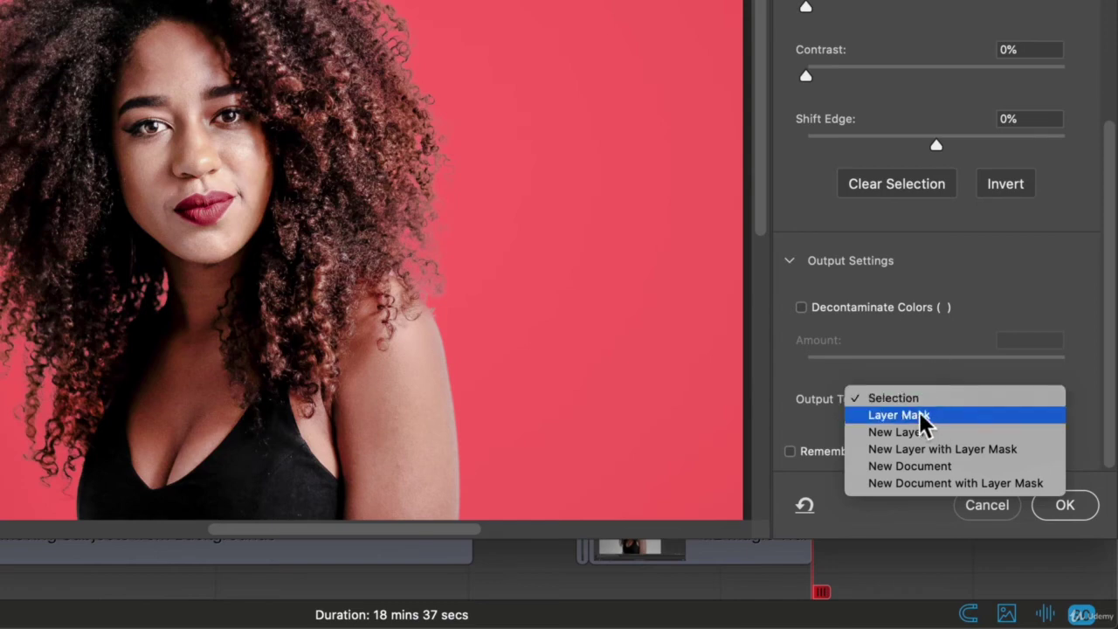
pyautogui.click(808, 422)
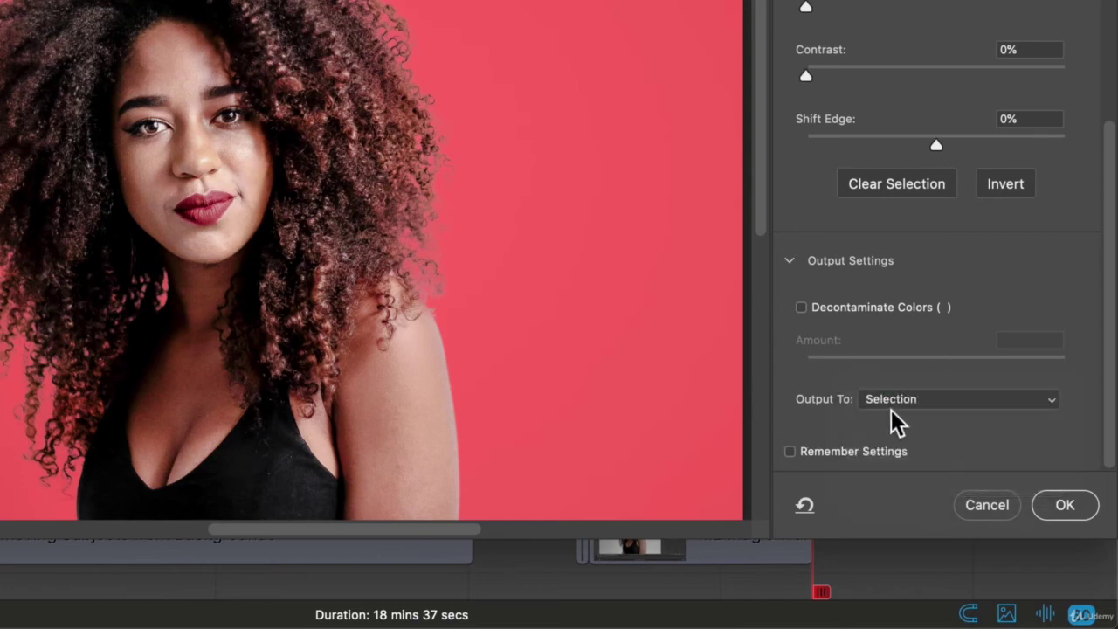
pyautogui.click(891, 402)
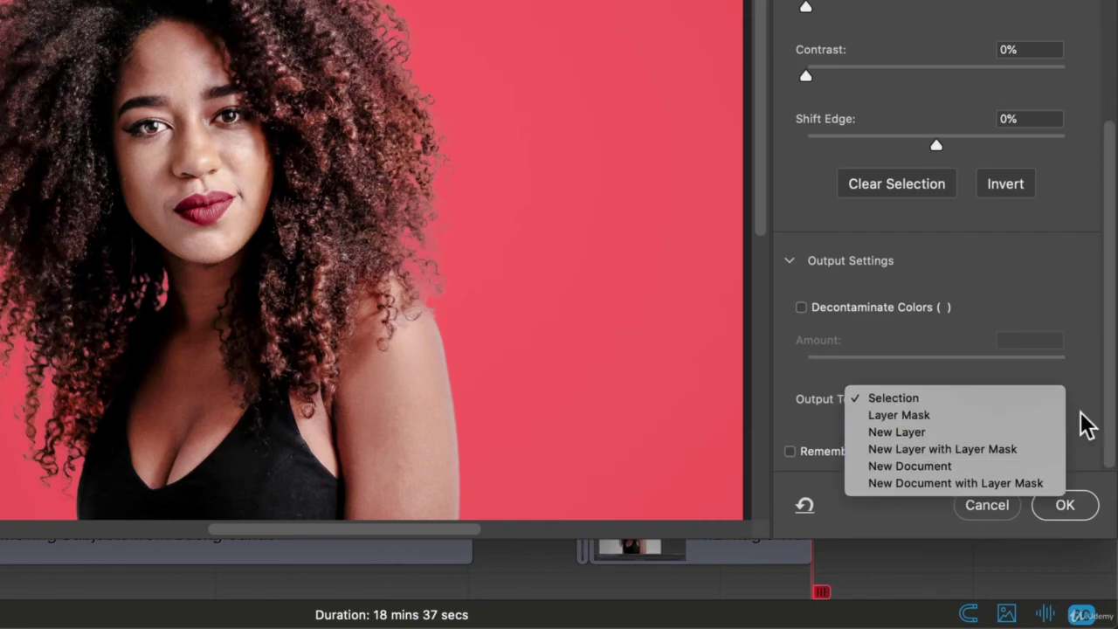
pyautogui.click(926, 449)
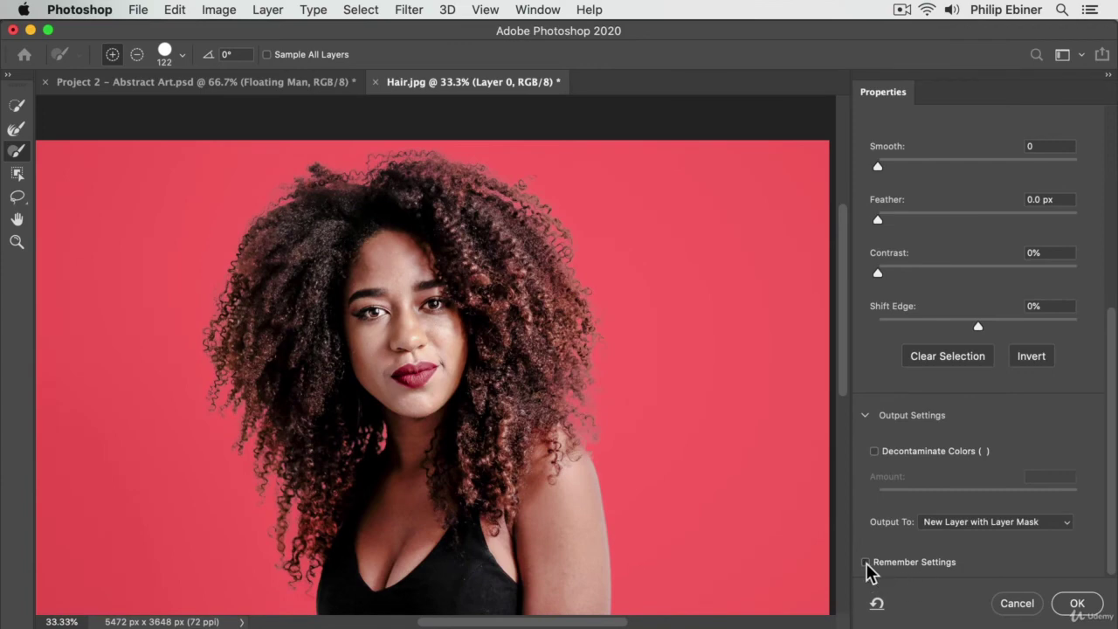
pyautogui.click(866, 562)
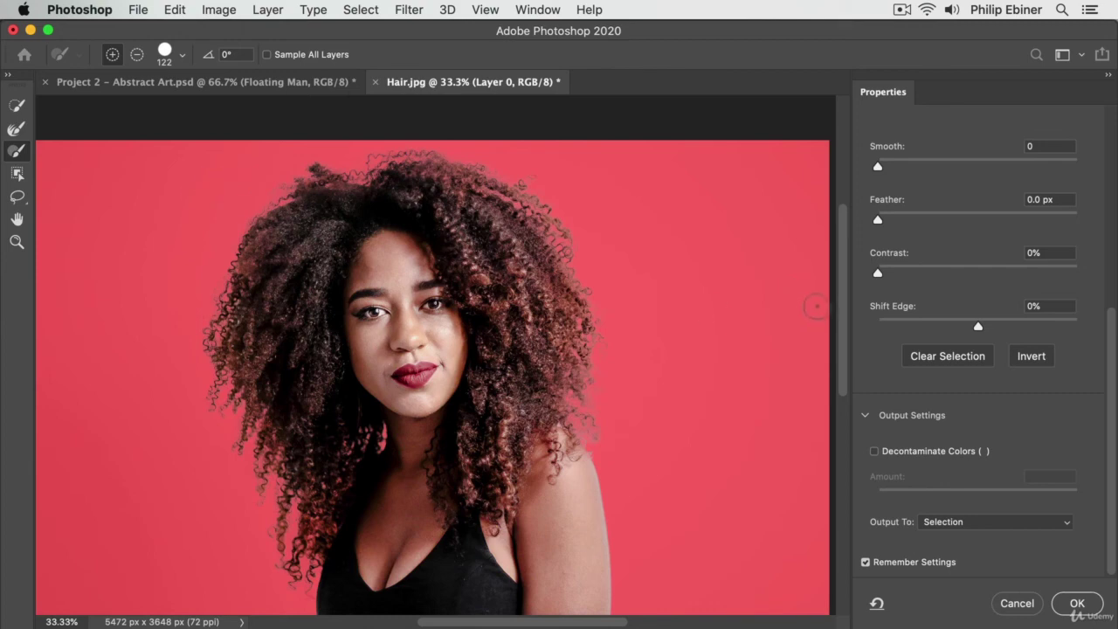
# Output the refined selection to a New Layer with Layer Mask and select the resulting layer's mask
pyautogui.click(1022, 523)
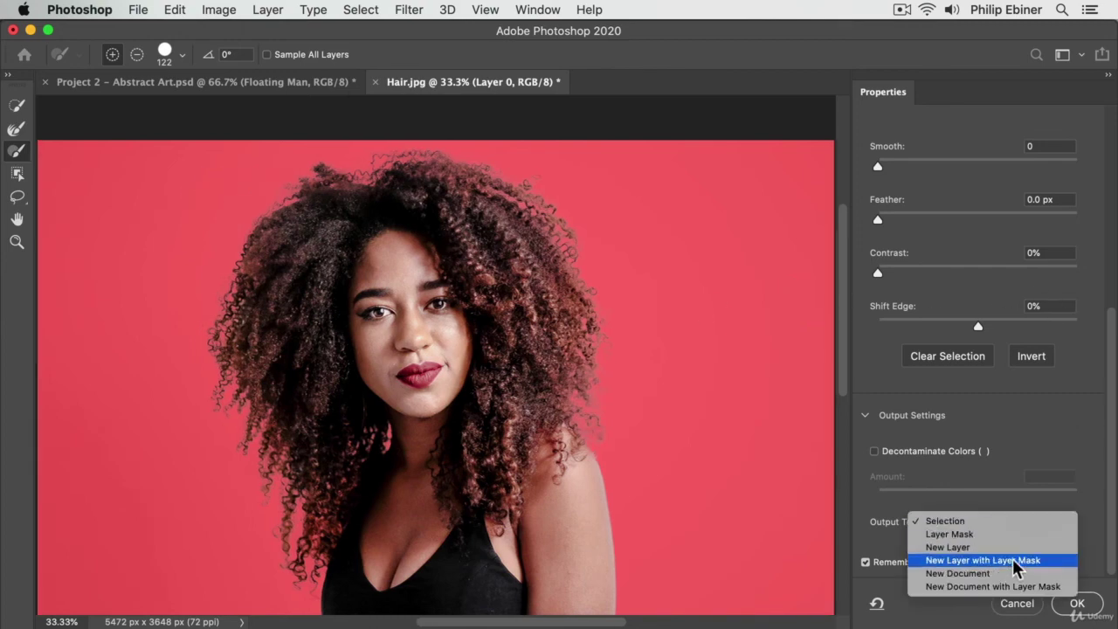
pyautogui.click(1011, 561)
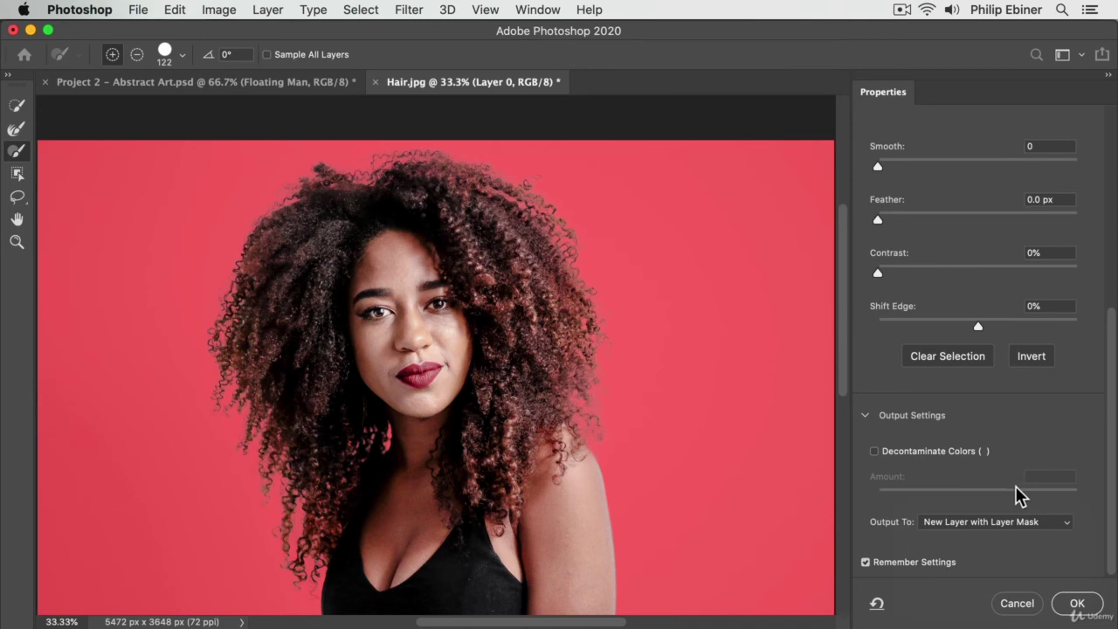
pyautogui.click(1076, 603)
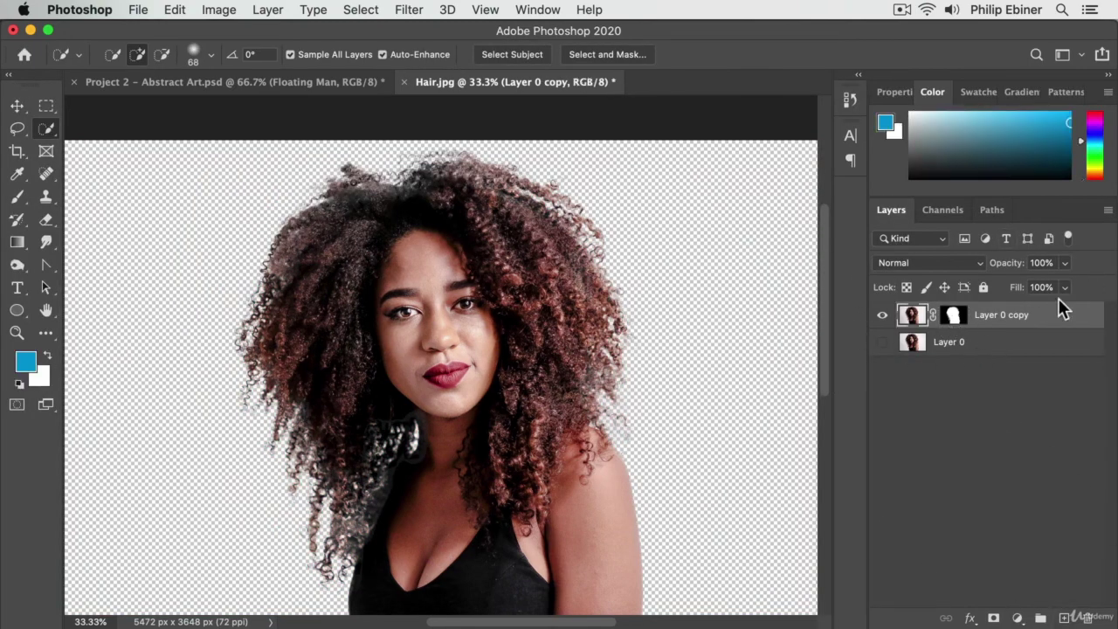
pyautogui.click(952, 316)
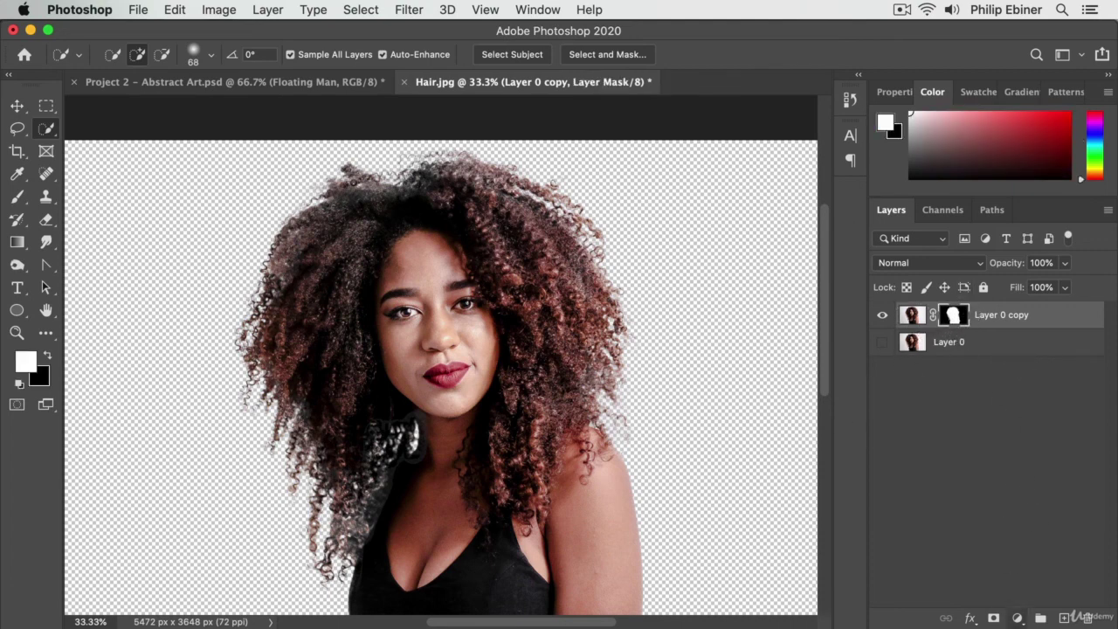
# Add a mustard-yellow Solid Color fill layer (H 44°, S 100%, B 84%) and place it directly below the masked layer
pyautogui.click(1017, 617)
pyautogui.click(1013, 443)
pyautogui.moveTo(900, 541); pyautogui.dragTo(909, 611)
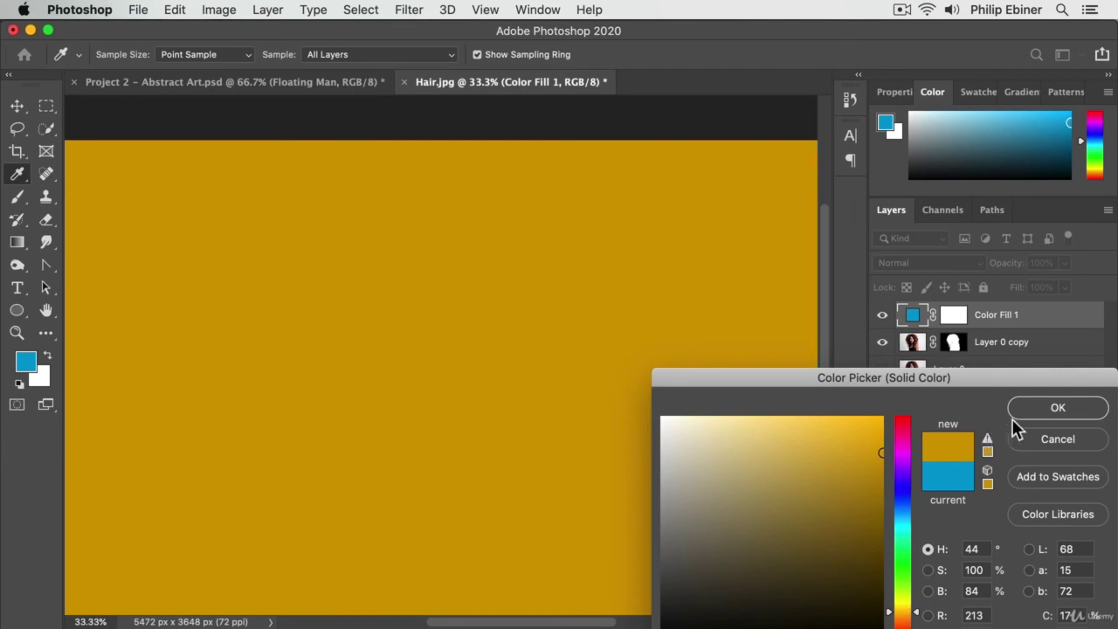
pyautogui.click(1057, 407)
pyautogui.press('w')
pyautogui.moveTo(978, 318); pyautogui.dragTo(978, 357)
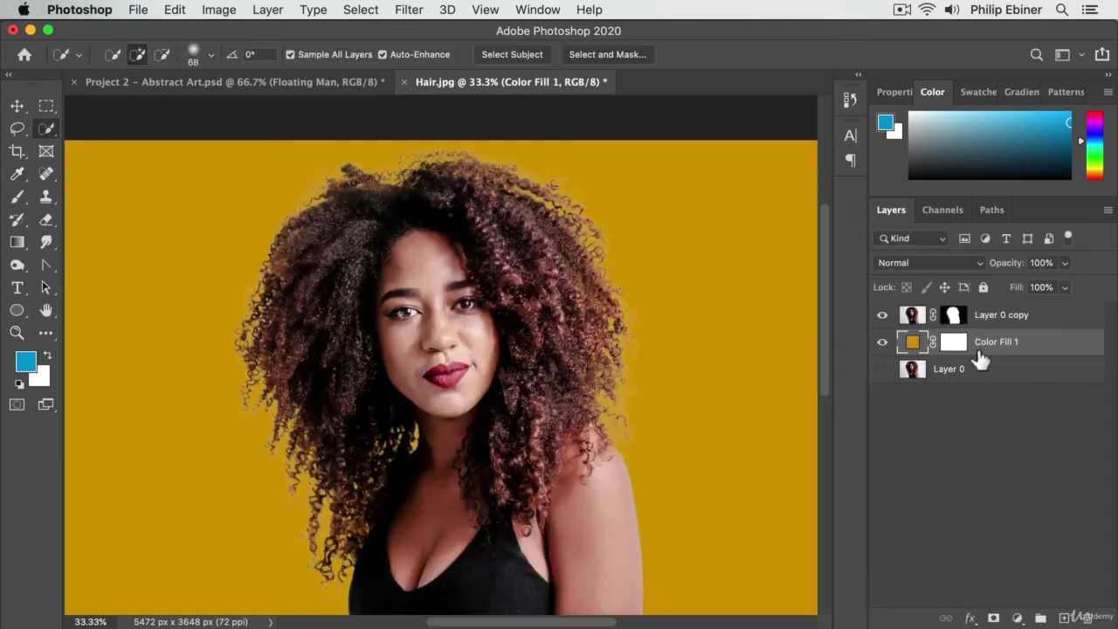